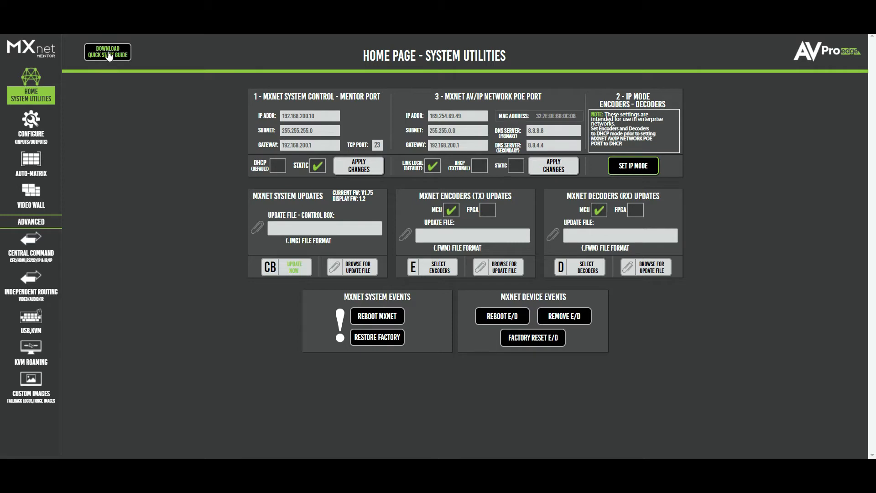
Open the MXNet quick start guide and read through the hardware platform, connection examples and basic setup pages.
left_click(109, 55)
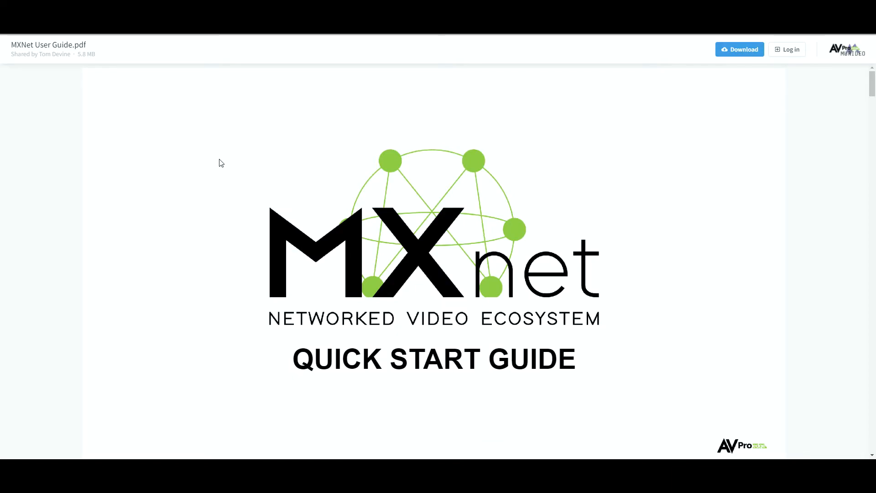
scroll(221, 163, "down", 9)
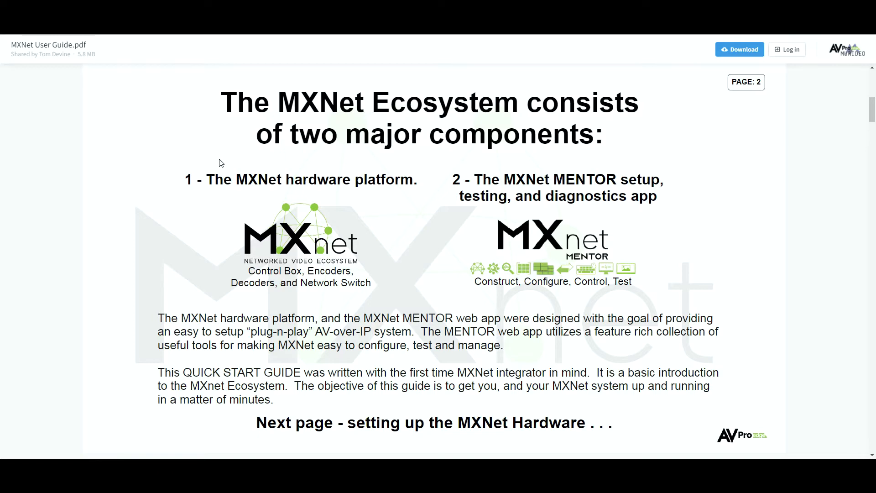
scroll(221, 163, "down", 10)
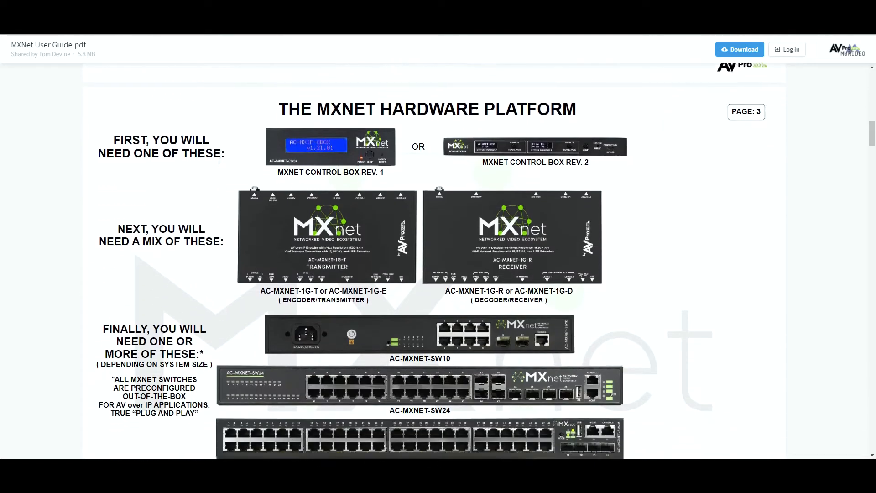
scroll(221, 163, "down", 8)
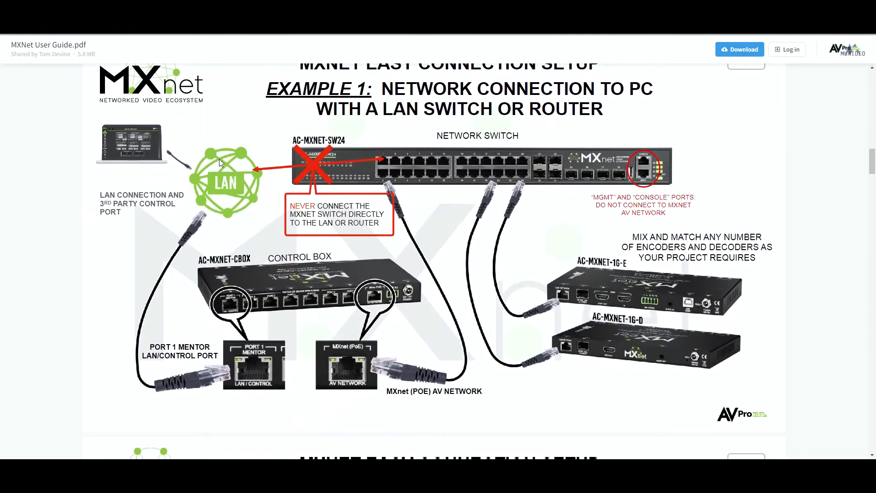
scroll(219, 163, "down", 1)
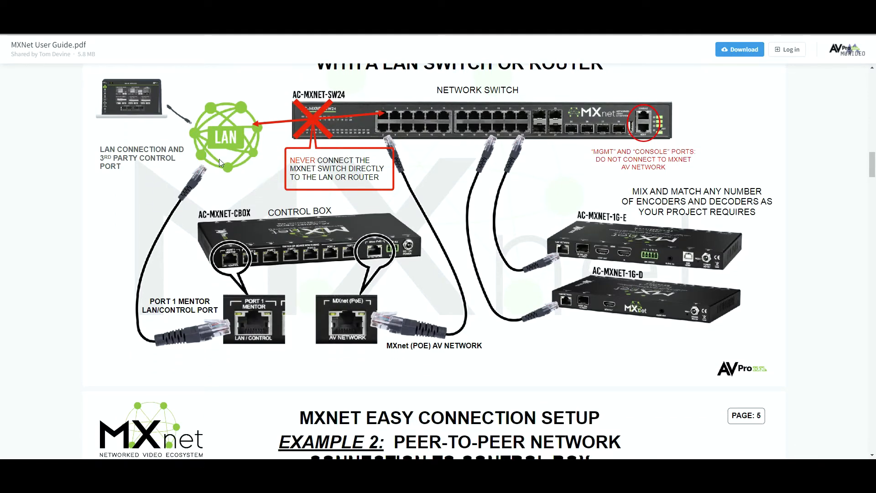
scroll(219, 160, "down", 10)
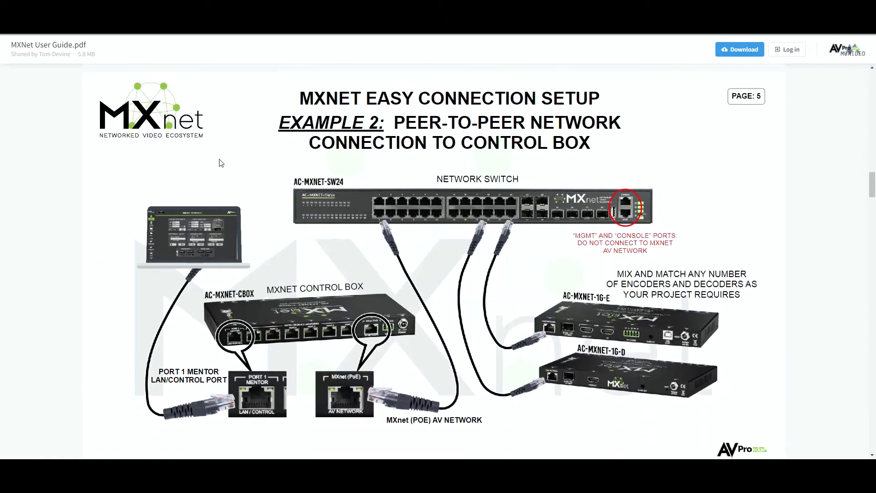
scroll(221, 163, "down", 10)
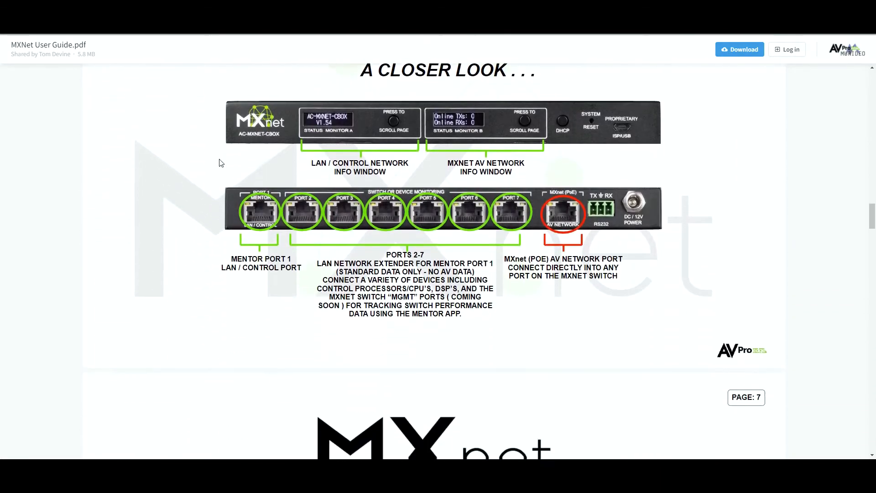
scroll(220, 163, "down", 10)
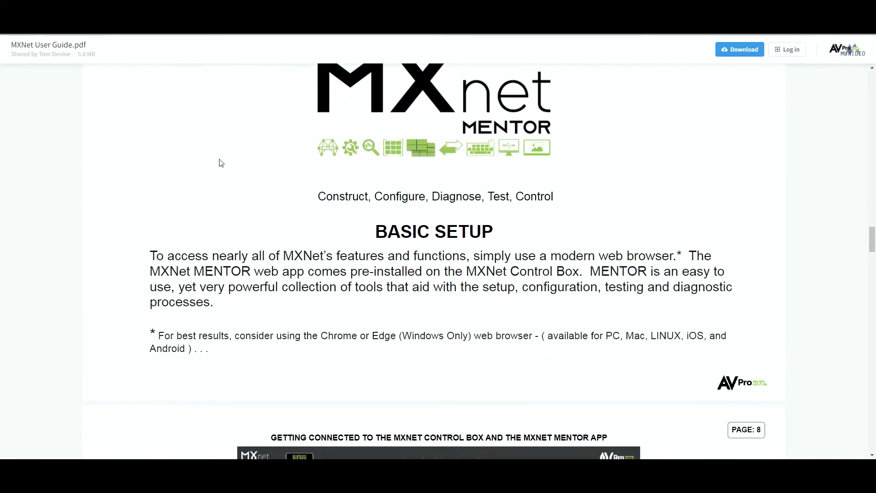
scroll(220, 163, "down", 10)
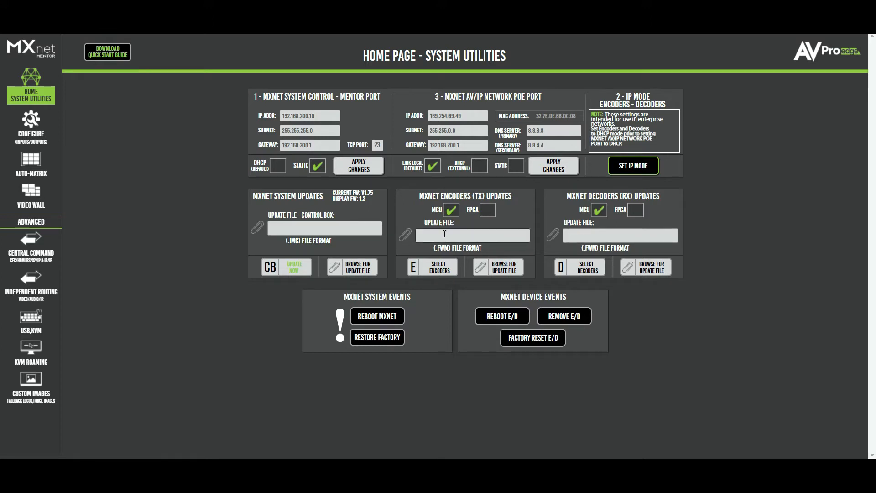
Try to select encoders for a firmware update without an update file chosen, and cancel the request.
left_click(437, 270)
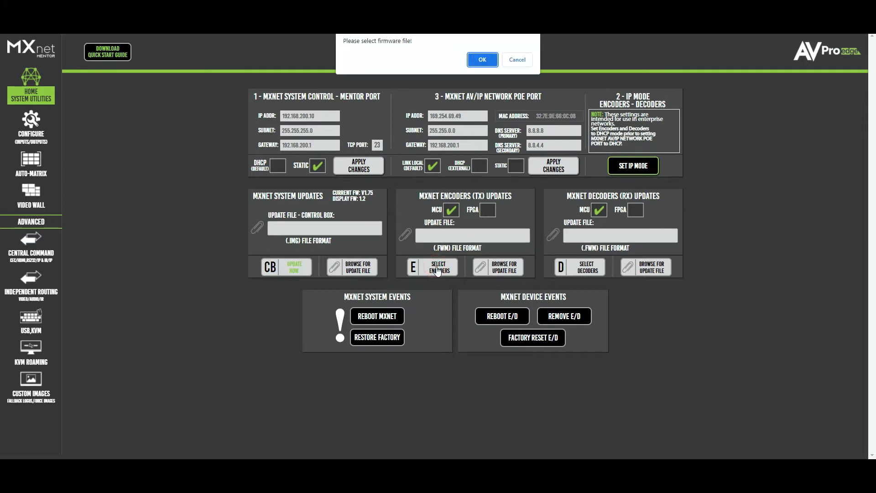
left_click(517, 58)
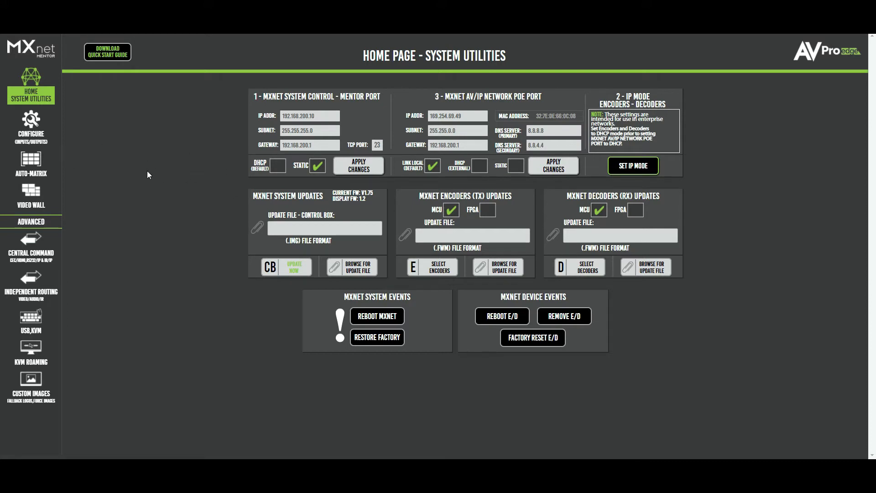
On the encoder and decoder configuration page, rename the encoder on channel 0001 as DVD.
left_click(29, 130)
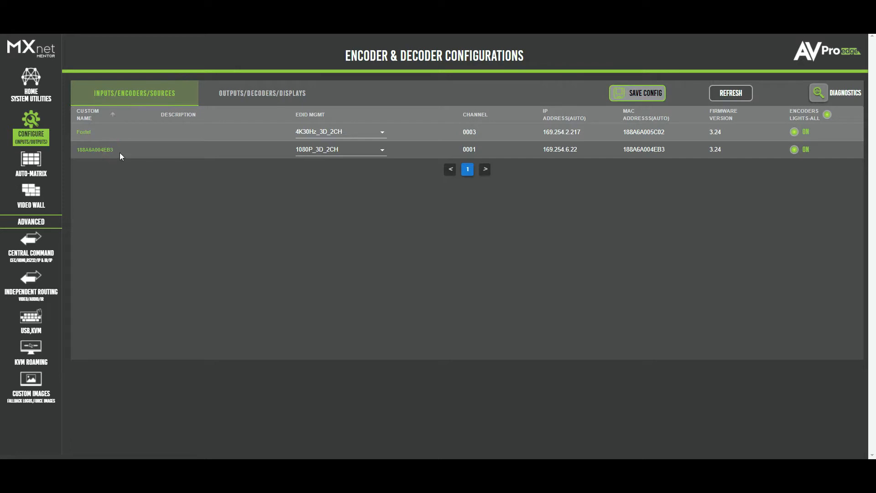
key("BackSpace")
key("BackSpace")
key("BackSpace")
key("BackSpace")
key("BackSpace")
key("BackSpace")
key("BackSpace")
key("BackSpace")
key("BackSpace")
key("BackSpace")
type("DV")
Examine the EDID options available for the encoder on channel 0003, including the copy options, and leave the setting as is.
left_click(197, 132)
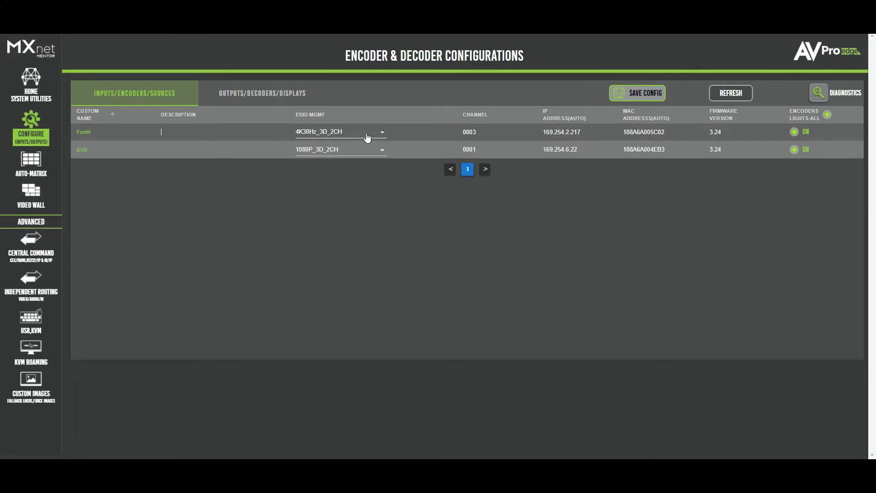
left_click(382, 136)
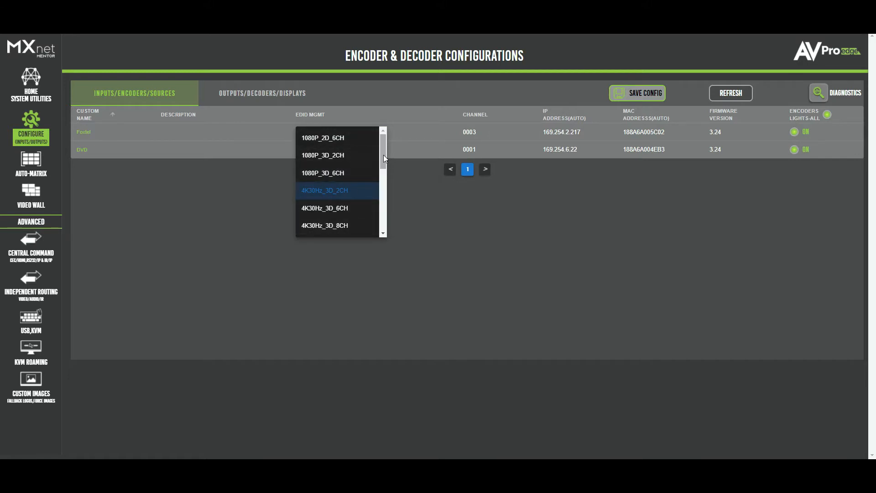
left_click_drag(383, 155, 389, 221)
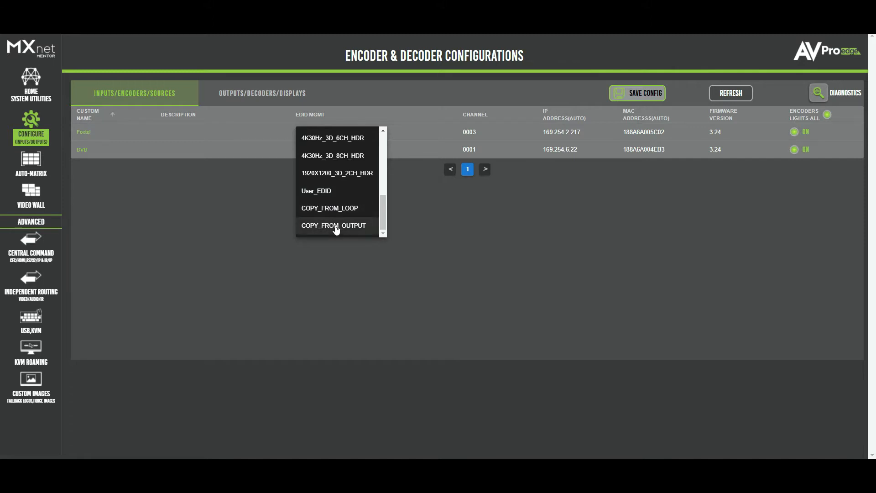
left_click(428, 230)
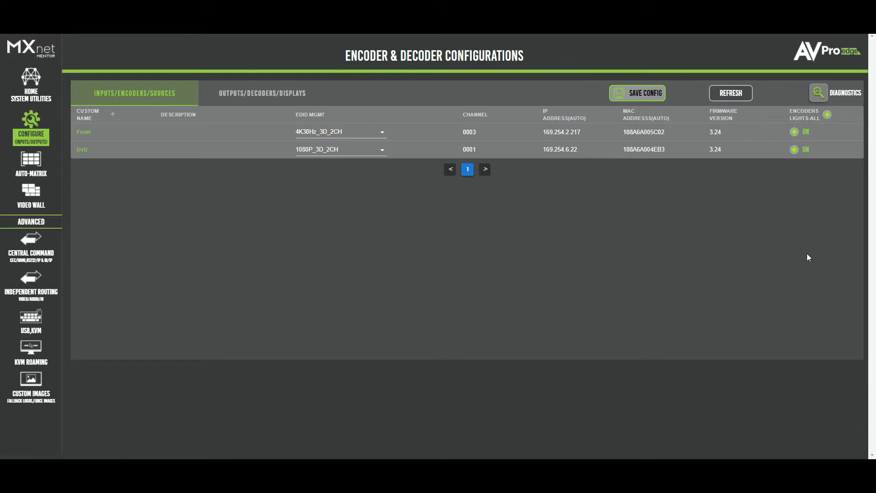
Try out the encoder light controls, switching the channel 0003 encoder's lights off and back on.
left_click(827, 115)
left_click(794, 132)
left_click(795, 132)
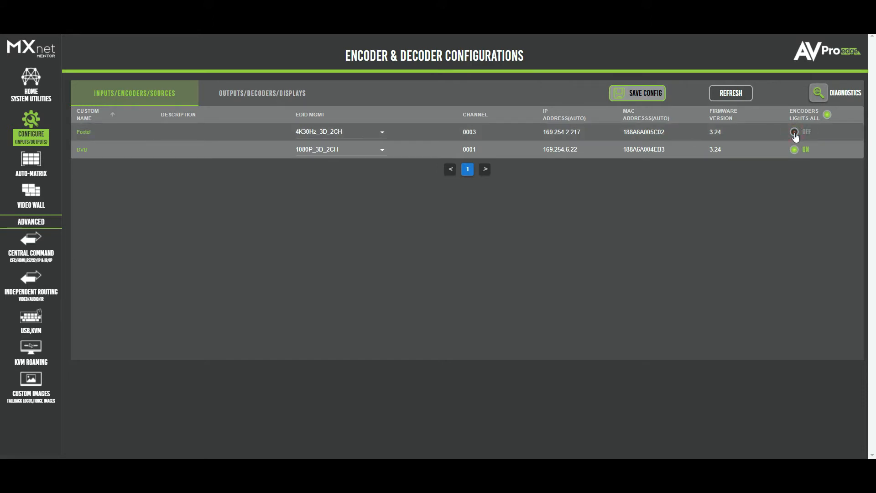
left_click(795, 132)
In the decoder list, rename the decoder 188A6A0072C7 as Lounge.
left_click(252, 93)
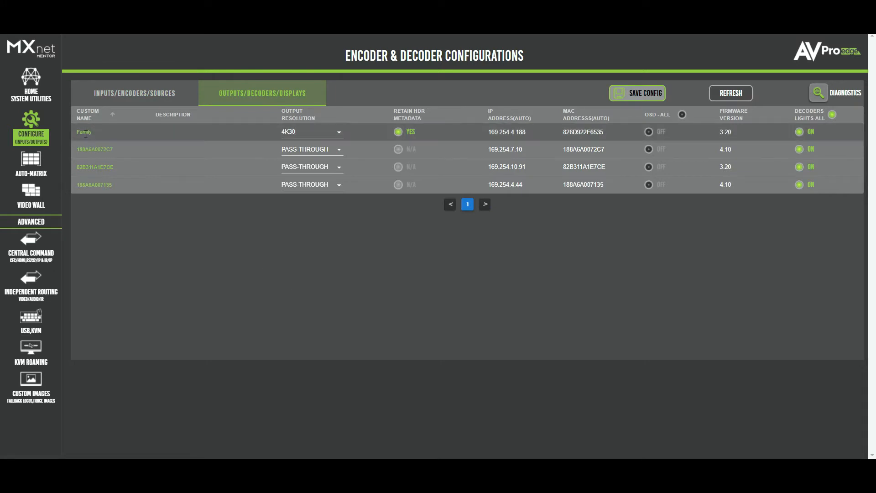
left_click(112, 149)
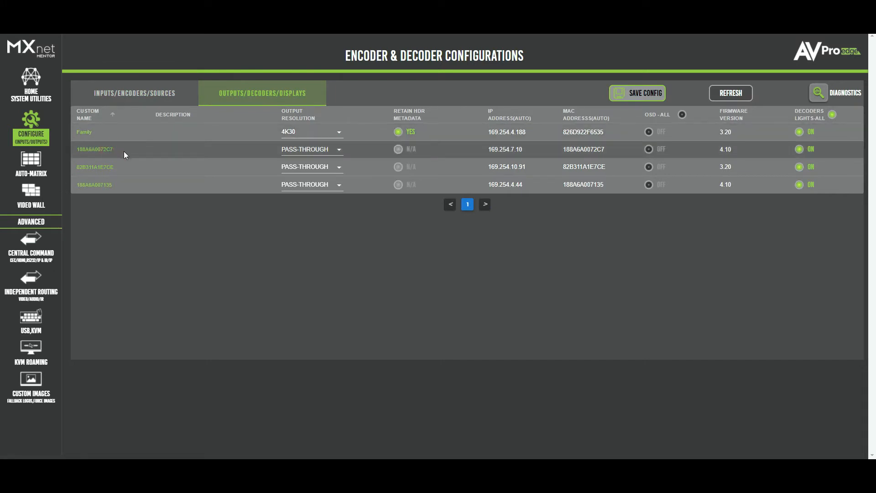
key("BackSpace")
key("BackSpace")
key("BackSpace")
key("BackSpace")
key("BackSpace")
key("BackSpace")
key("BackSpace")
key("BackSpace")
key("BackSpace")
key("BackSpace")
key("BackSpace")
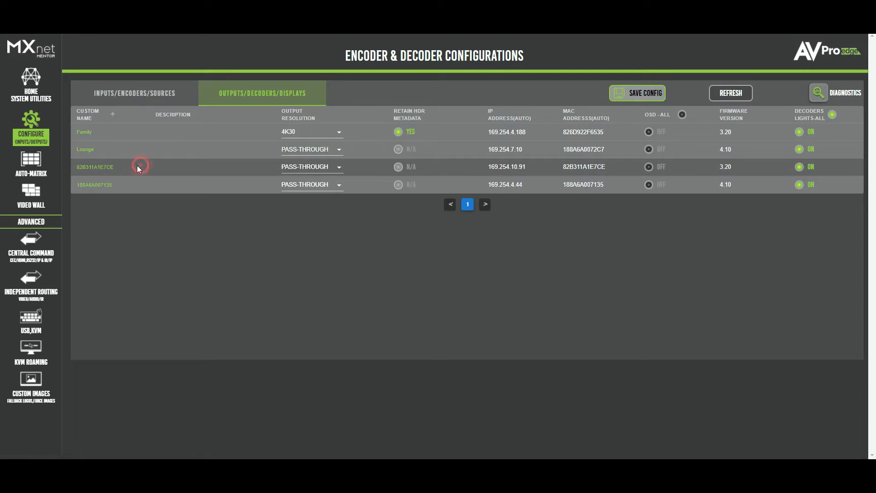
left_click(116, 184)
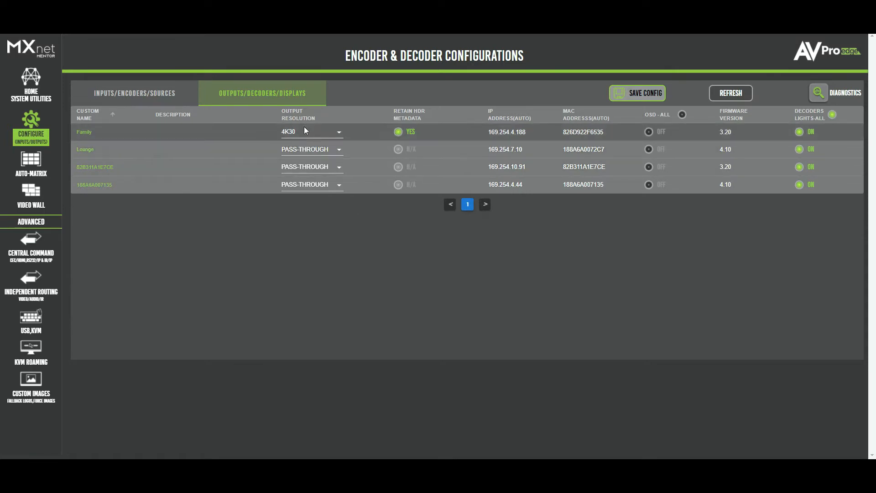
Examine the output resolution options available for the Family and Lounge decoders without choosing one.
left_click(338, 135)
scroll(301, 219, "down", 4)
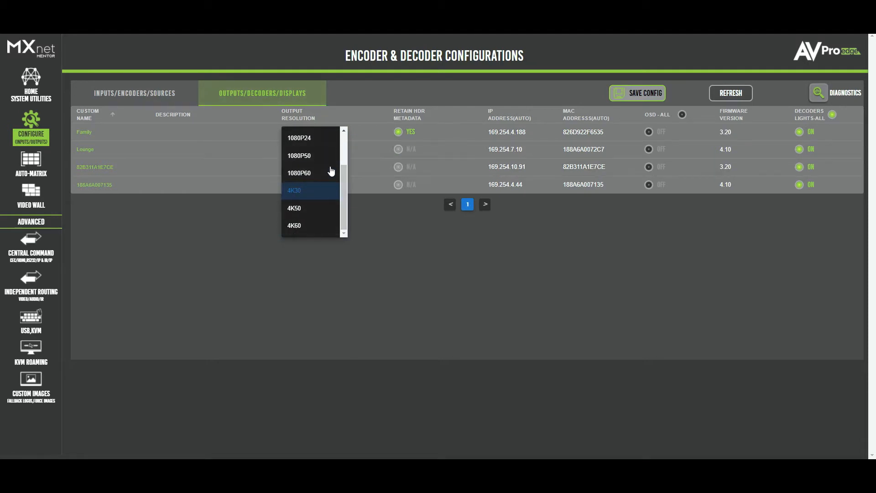
left_click_drag(345, 185, 345, 147)
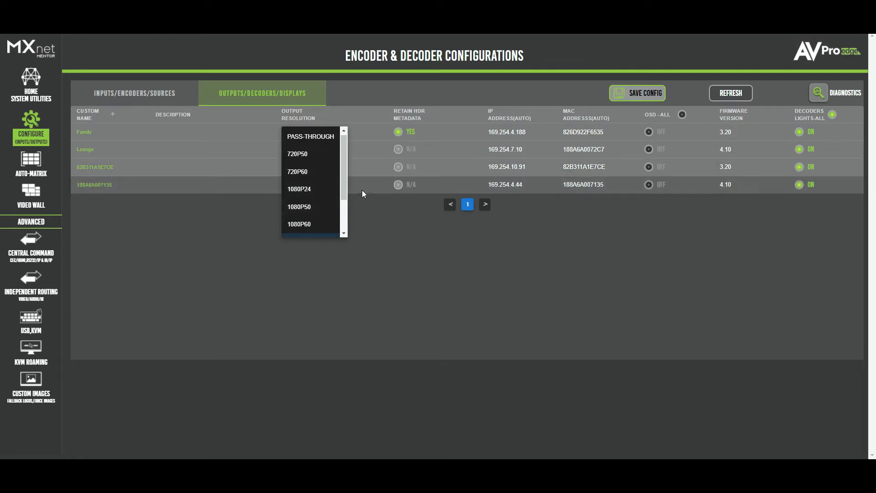
left_click(372, 234)
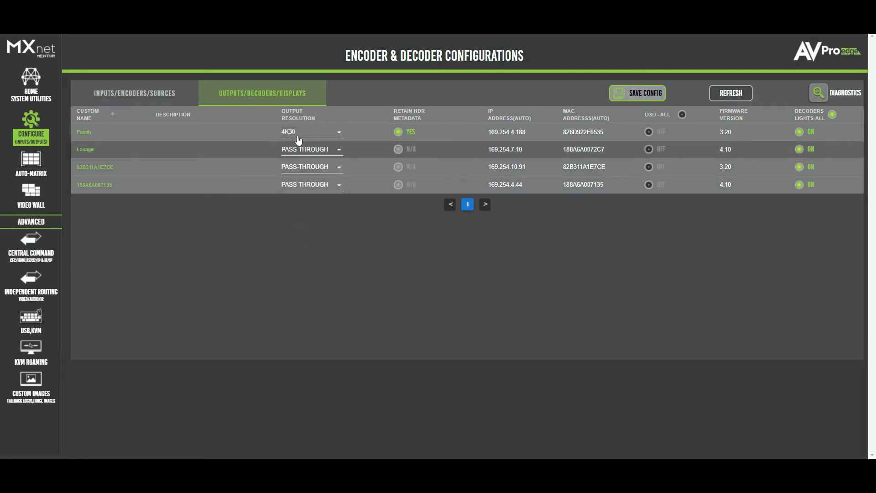
left_click(337, 150)
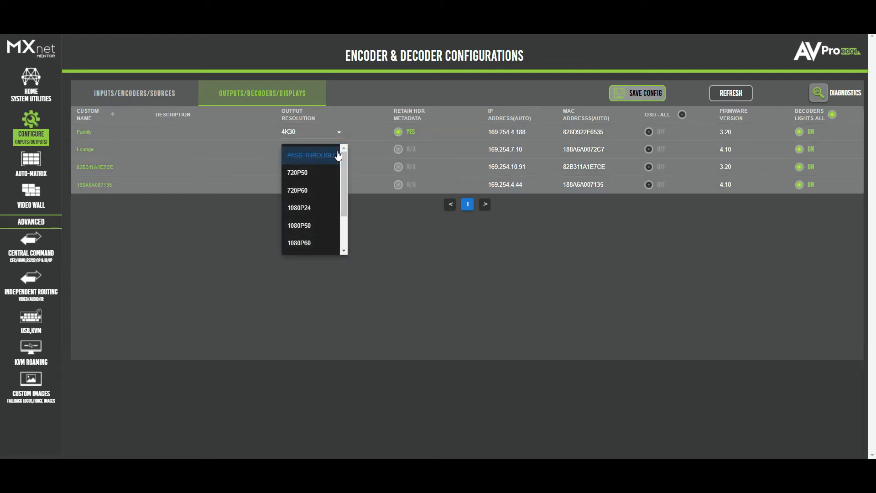
left_click(384, 238)
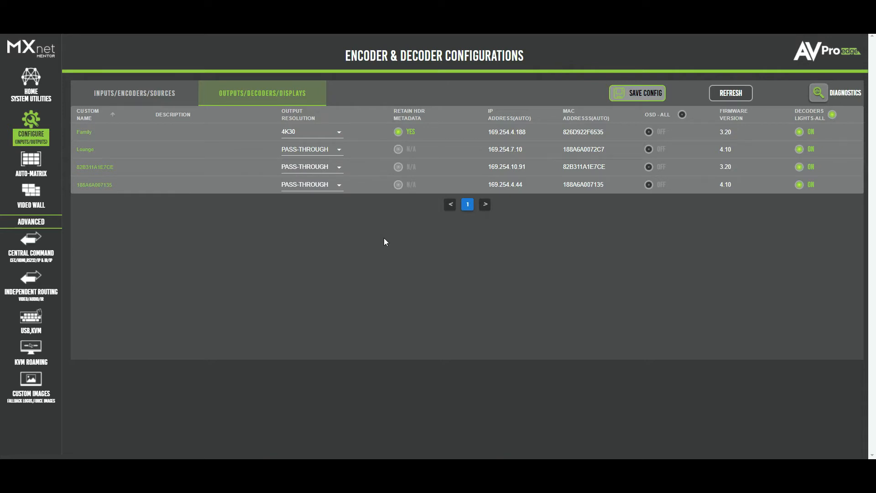
Set the Lounge decoder's output resolution to 1080P60 and toggle its HDR metadata retention, leaving it at No.
left_click(337, 151)
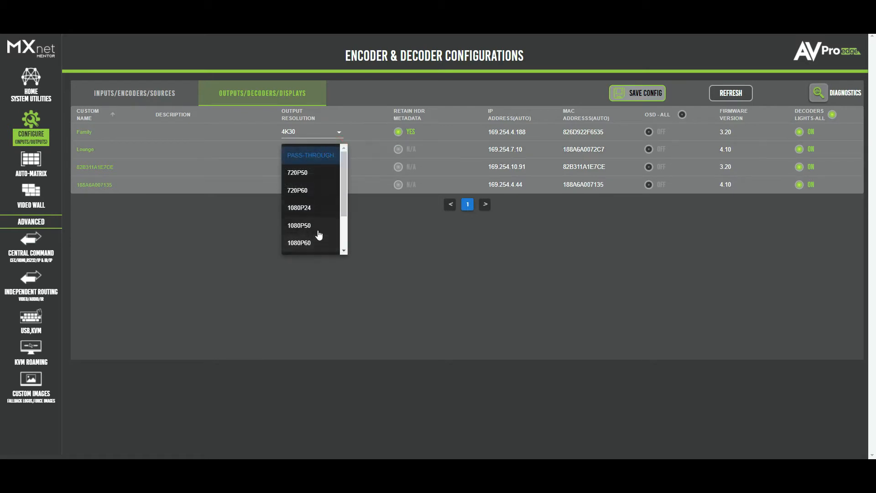
left_click(298, 243)
left_click(368, 234)
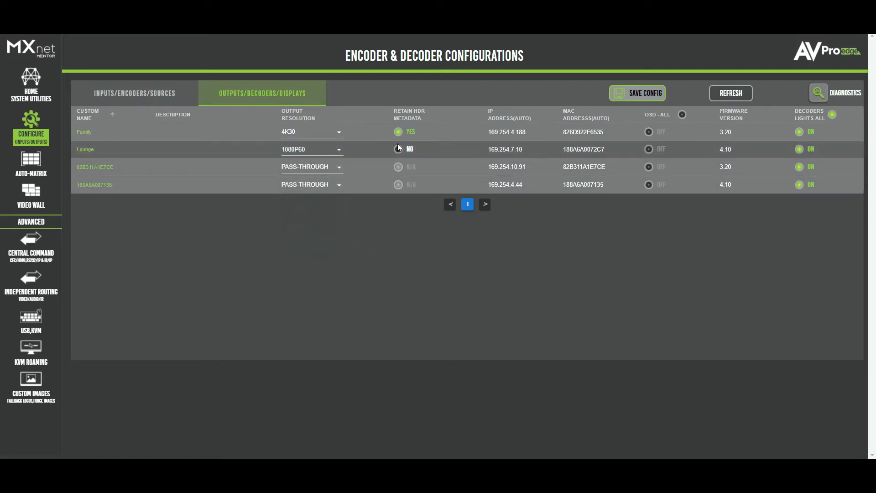
left_click(398, 148)
left_click(399, 150)
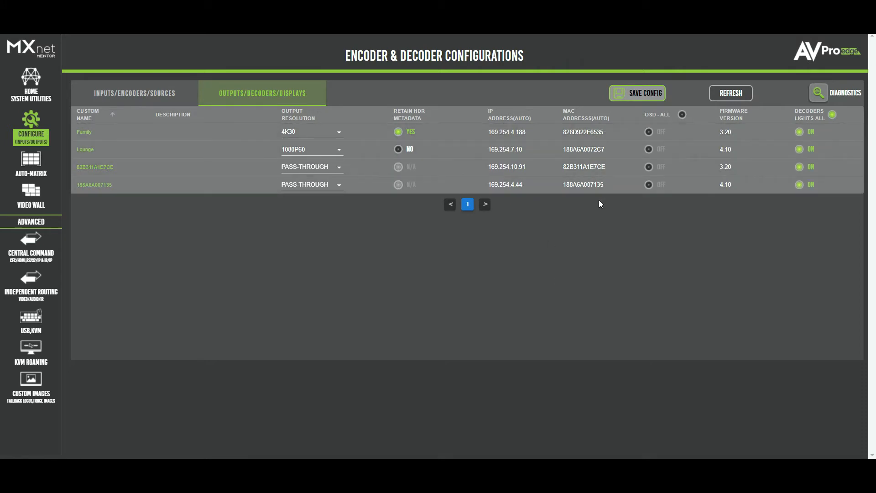
Turn on the on-screen display for the Family and Lounge decoders, and turn it off again for both.
left_click(649, 133)
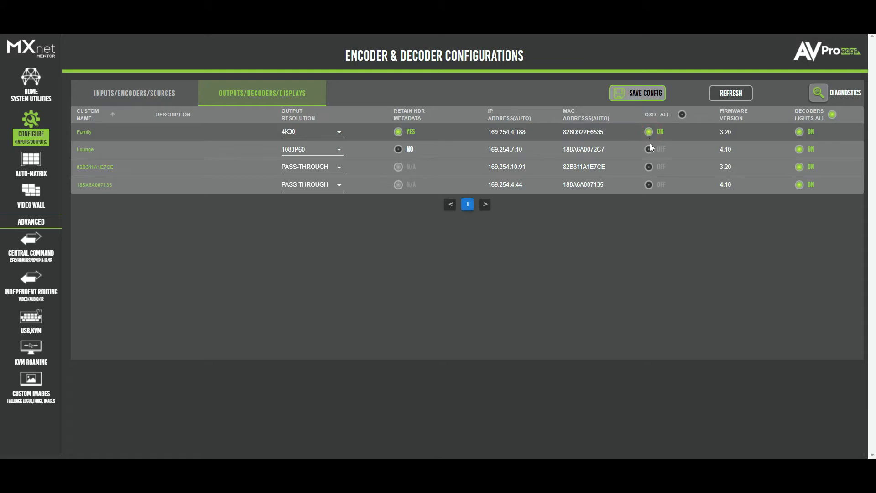
left_click(649, 150)
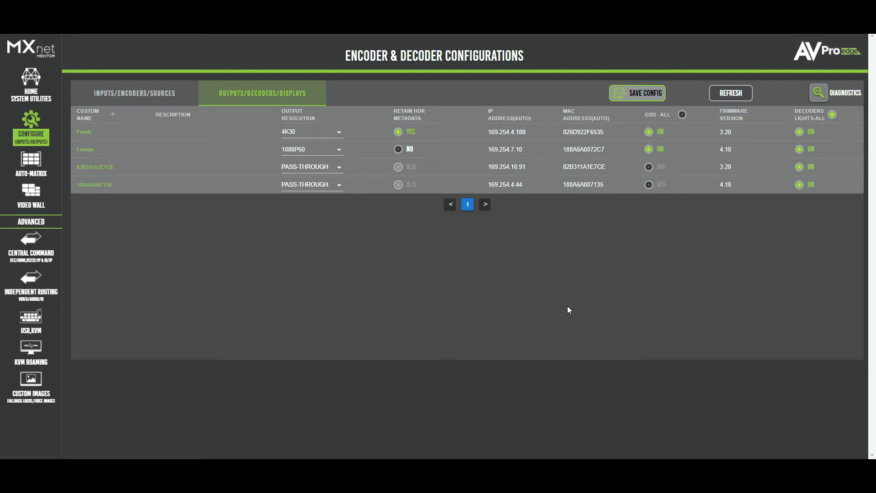
left_click(649, 149)
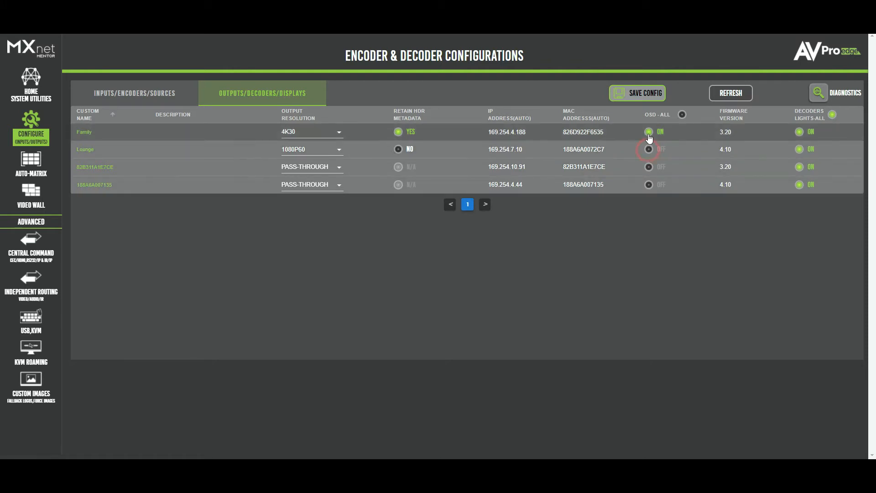
left_click(648, 133)
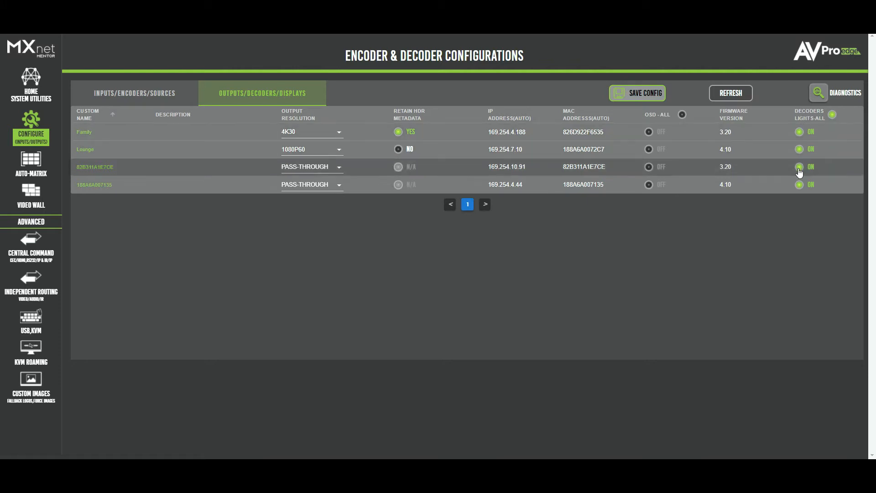
Toggle the Family decoder's lights off and back on twice.
left_click(799, 132)
left_click(800, 133)
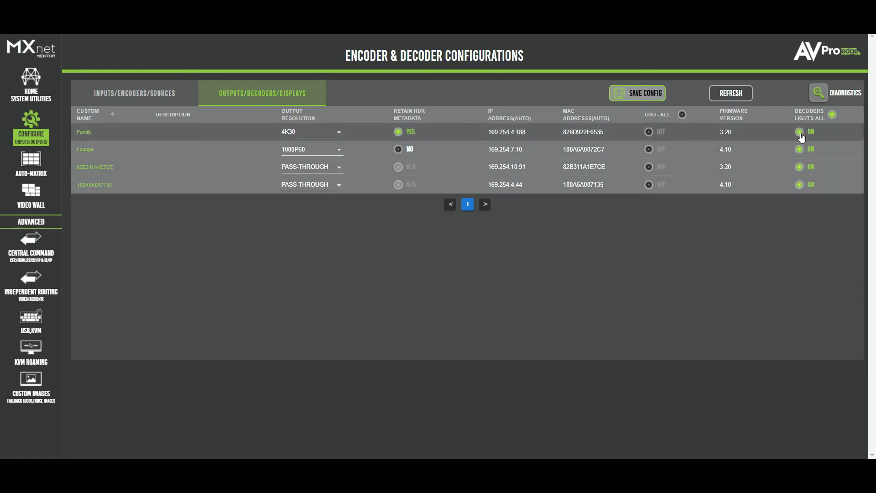
left_click(799, 132)
left_click(799, 133)
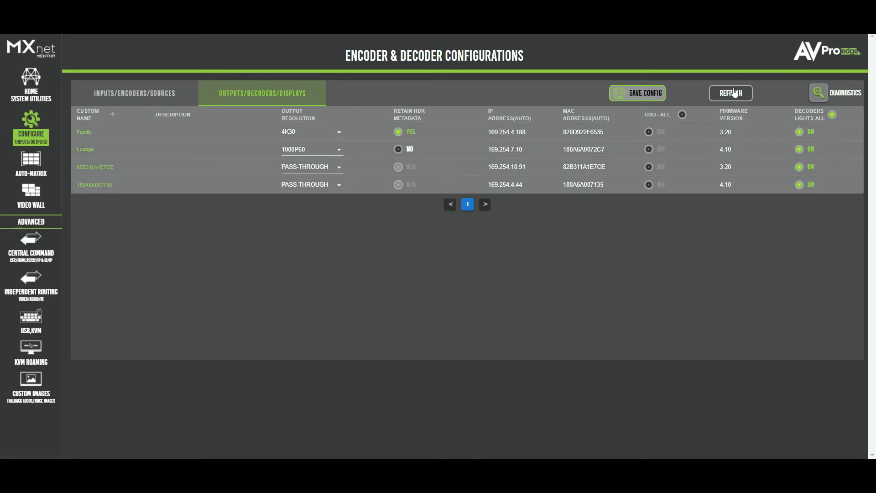
Set the Foxtel encoder's bandwidth to AUTO in the system diagnostics, and review the decoders' diagnostics before closing them.
left_click(819, 94)
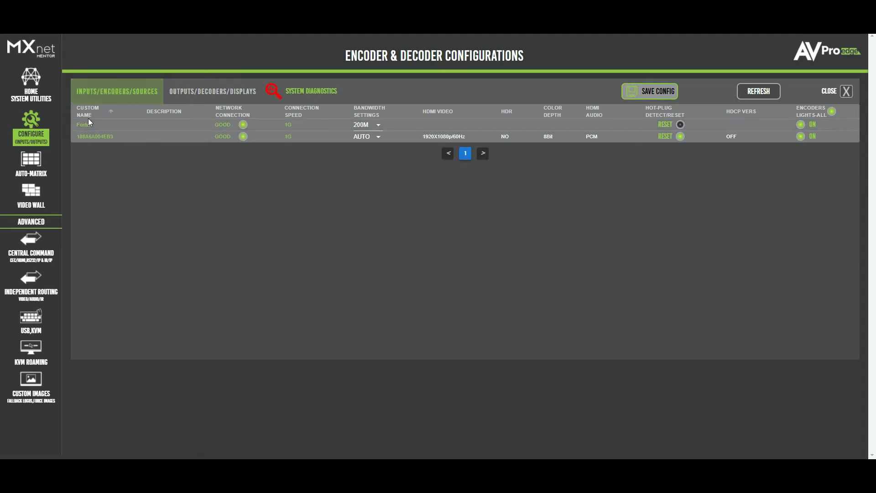
left_click(378, 126)
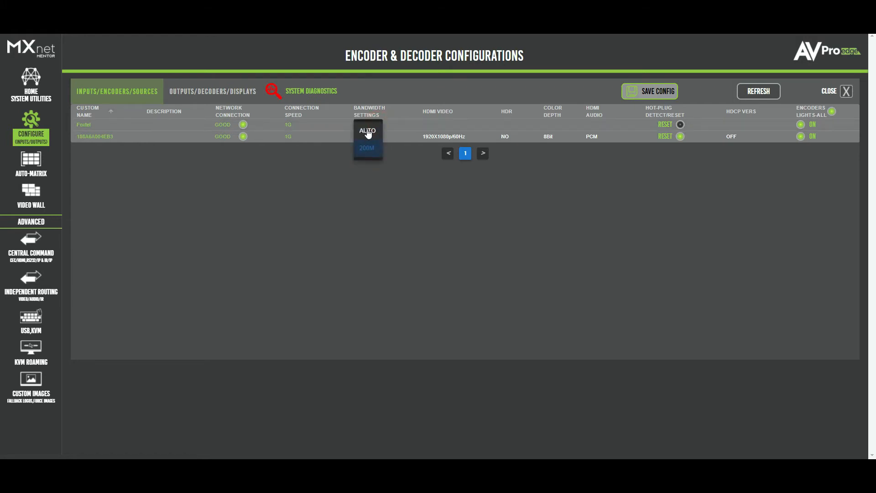
left_click(367, 131)
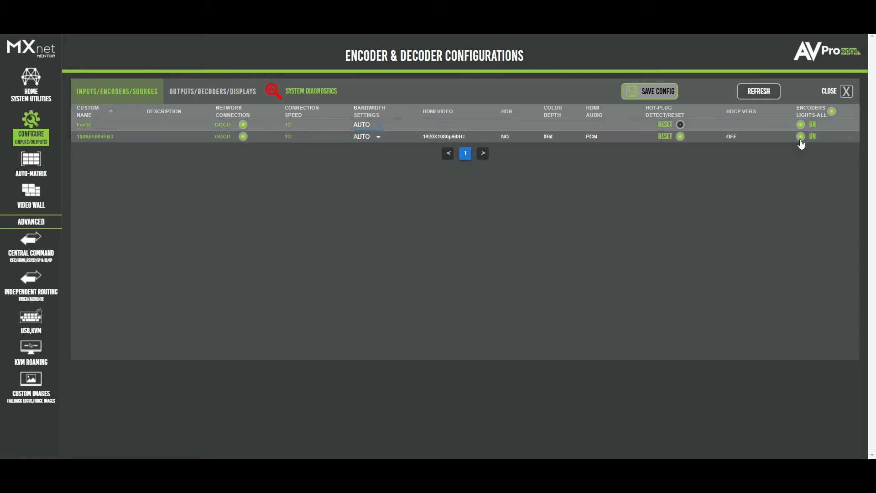
left_click(197, 91)
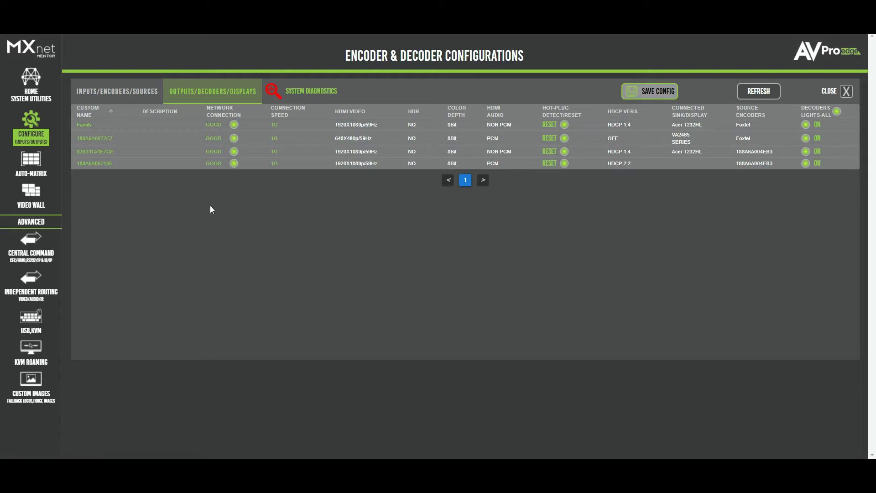
left_click(846, 90)
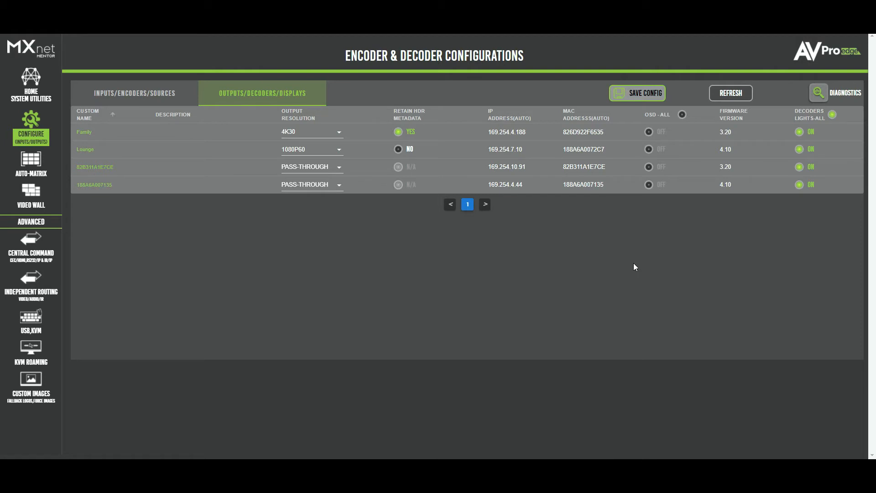
Route the DVD input to the Family and Lounge outputs in the Auto-Matrix.
left_click(29, 162)
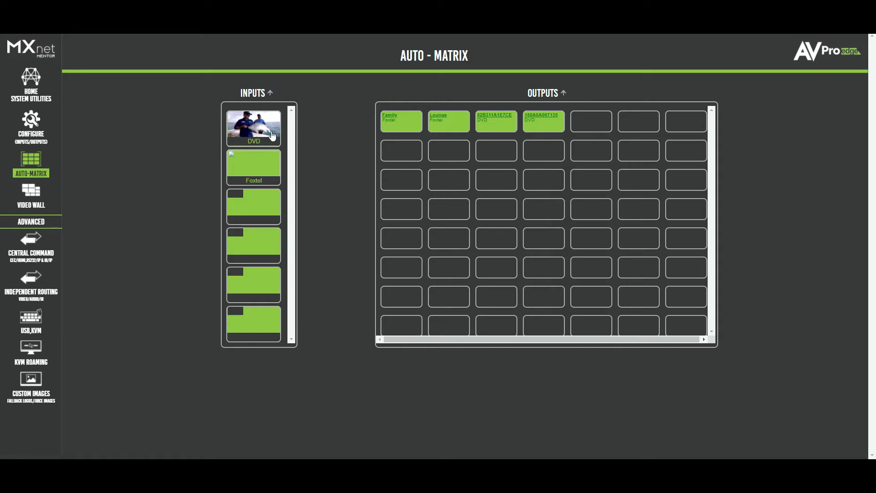
left_click(251, 130)
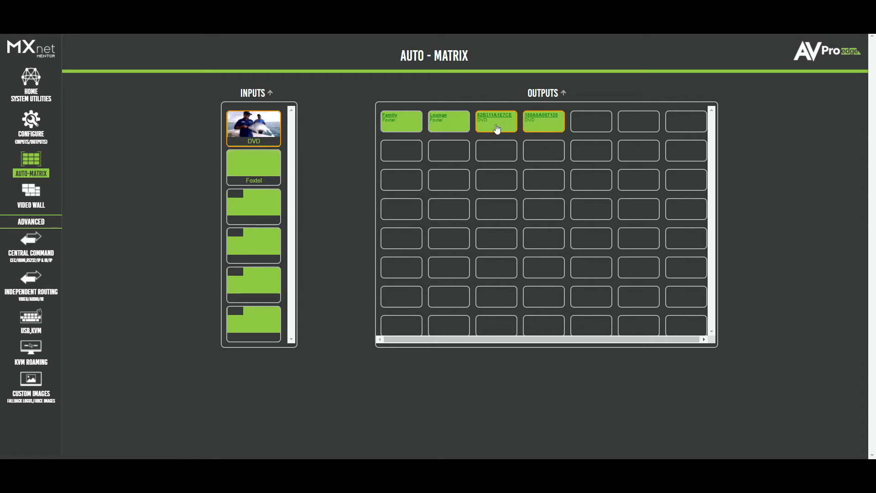
left_click(388, 123)
left_click(434, 126)
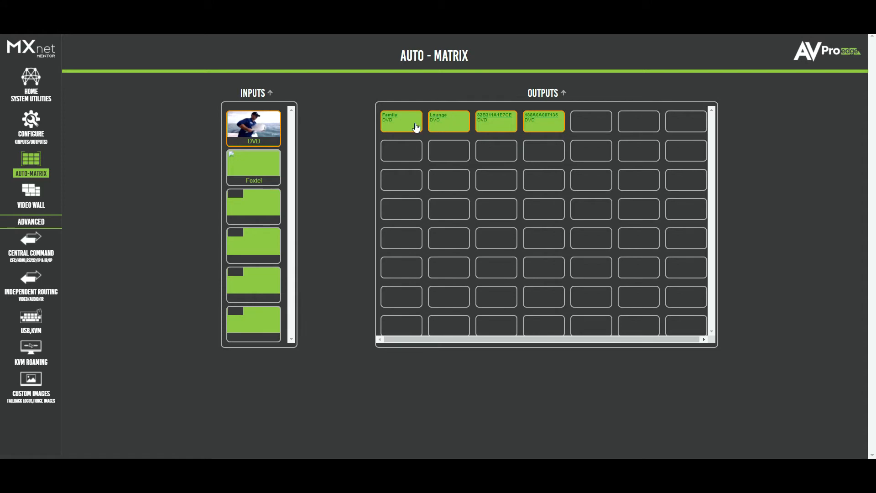
Route the Foxtel input to the outputs 82B311A1E7CE and 188A6A007135.
left_click(263, 174)
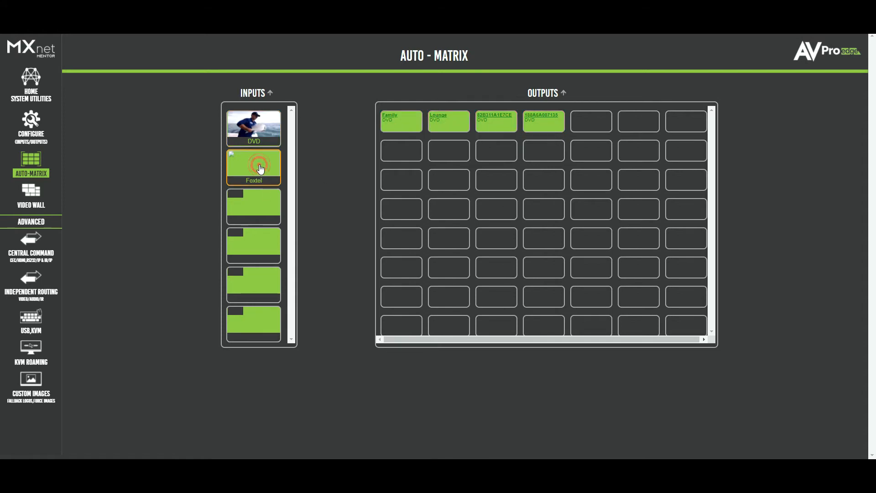
left_click(497, 123)
left_click(551, 124)
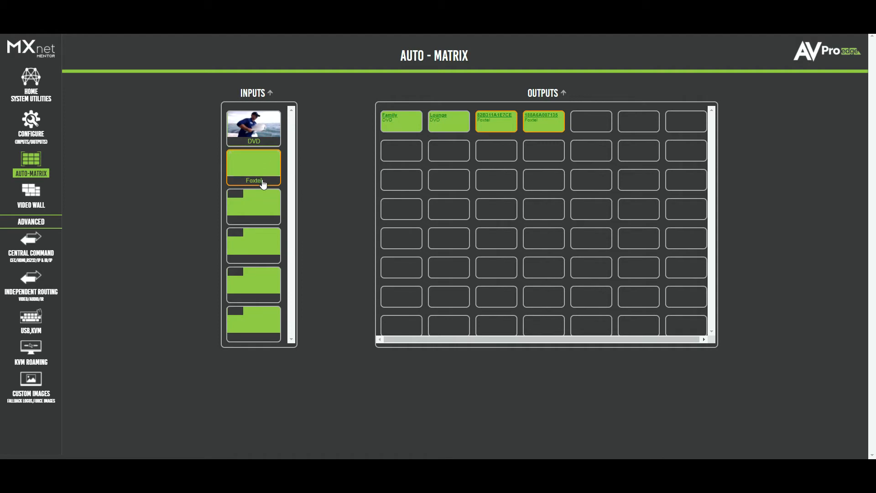
Look through the matrix inputs and highlight the outputs fed by the DVD input.
left_click_drag(293, 144, 287, 246)
left_click_drag(291, 176, 290, 224)
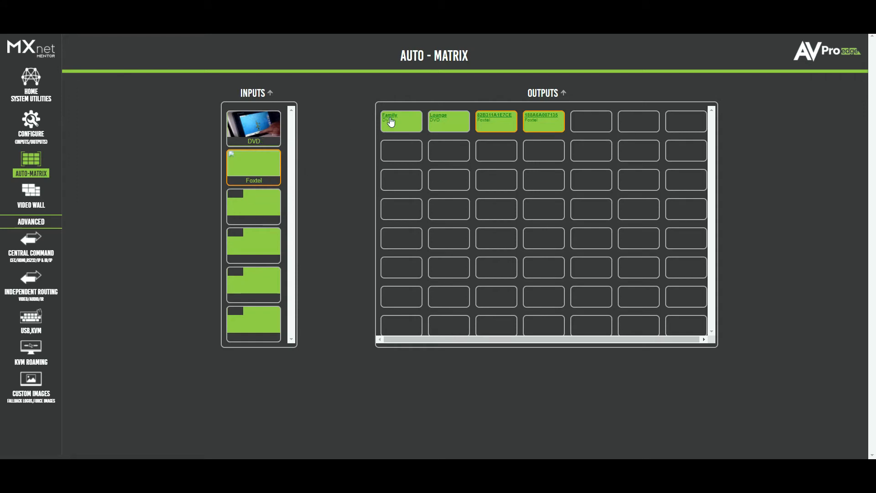
left_click(266, 135)
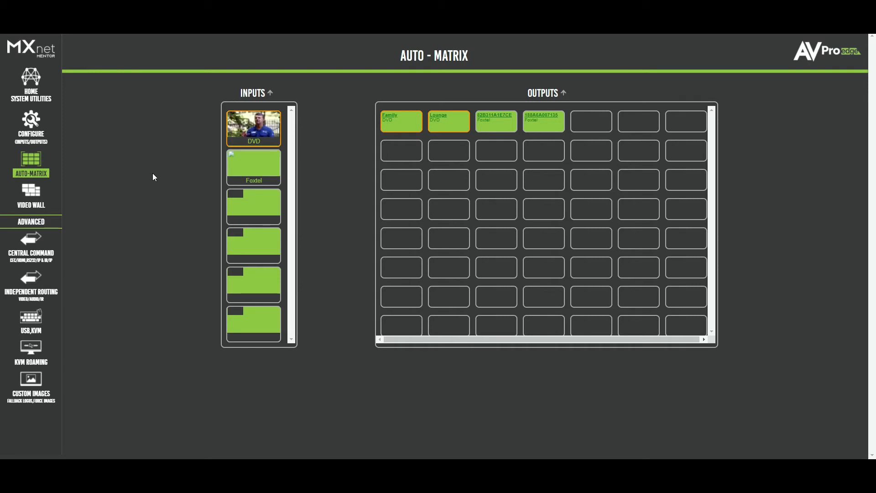
Set up a video wall grid with 2 rows and 2 columns.
left_click(31, 195)
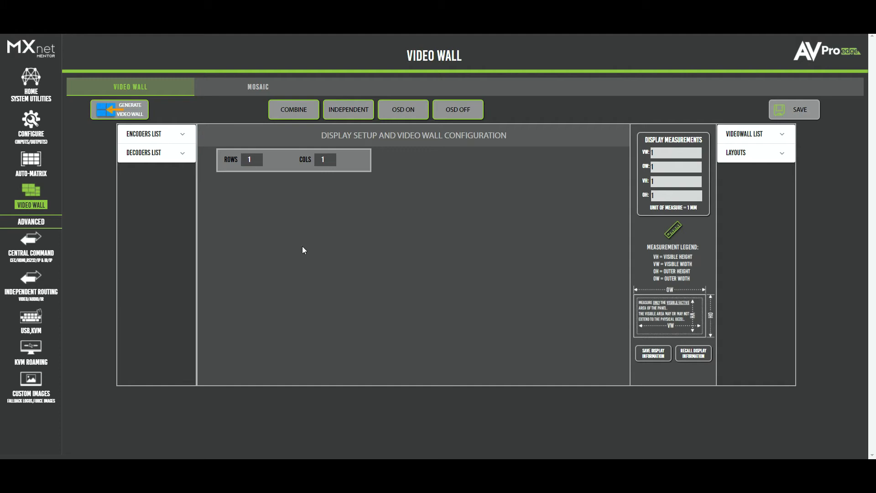
left_click(253, 160)
type("2")
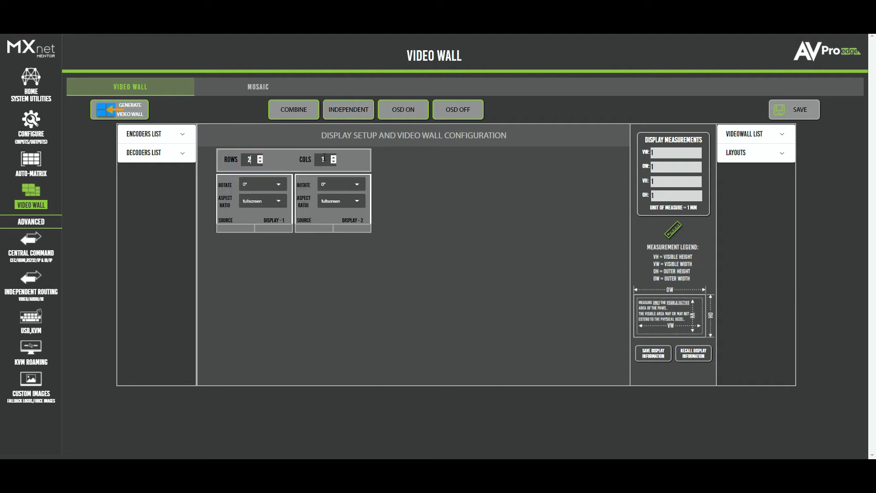
left_click(323, 158)
key("BackSpace")
type("2")
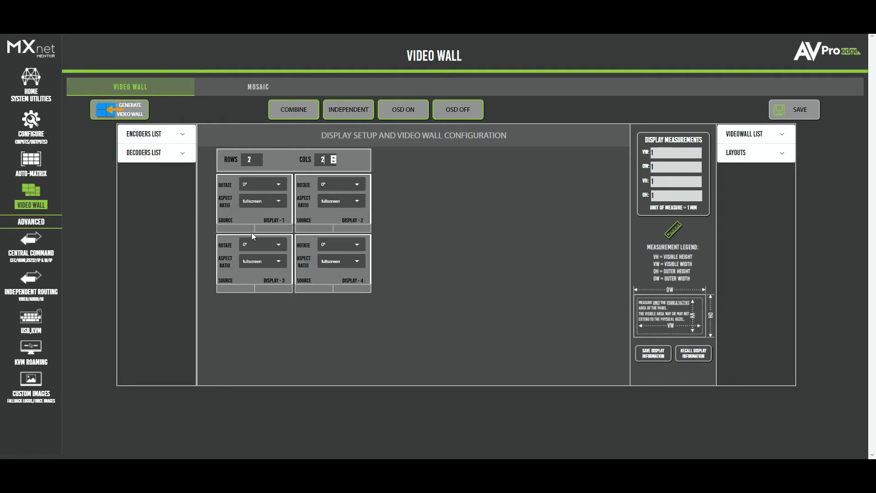
Assign the DVD encoder as the source for all four video wall displays.
left_click(159, 137)
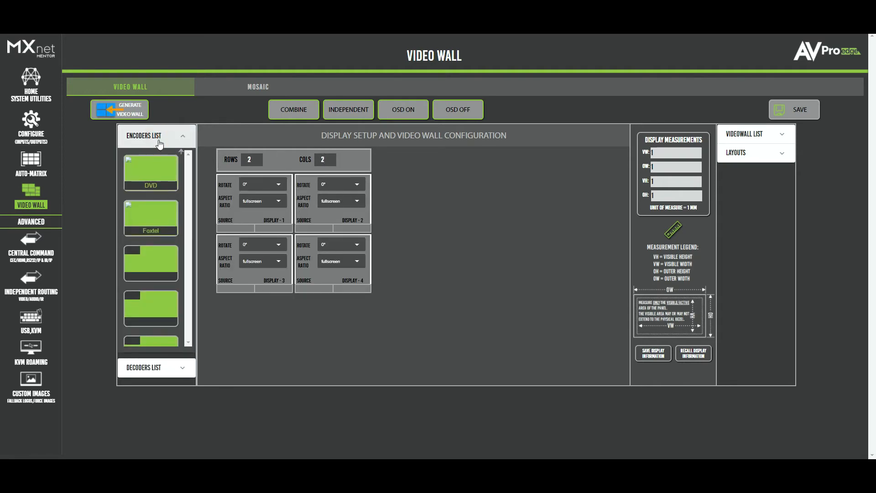
left_click_drag(152, 179, 319, 231)
left_click_drag(128, 158, 233, 290)
left_click_drag(148, 158, 326, 299)
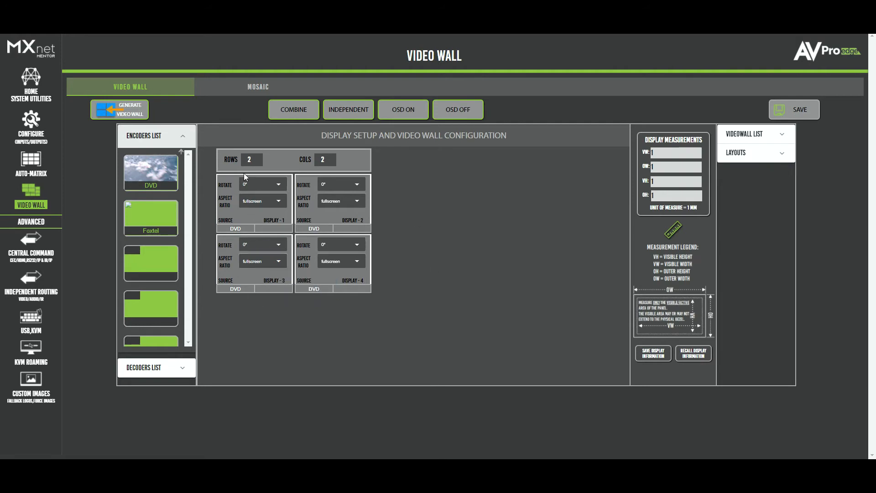
Assign the decoders Family, Lounge, 82B311A1E7CE and 188A6A007135 to video wall displays 1 to 4 respectively.
left_click(147, 367)
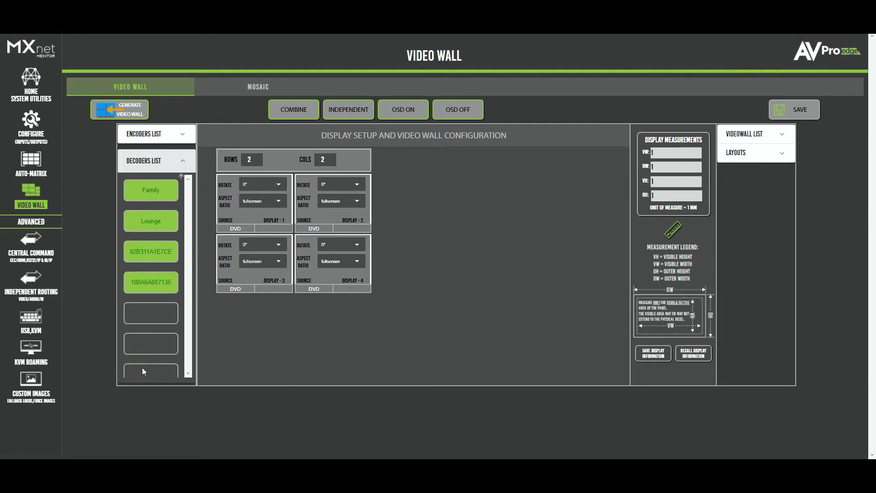
left_click_drag(142, 188, 272, 230)
left_click_drag(154, 222, 352, 228)
left_click_drag(151, 252, 276, 289)
left_click_drag(151, 283, 351, 289)
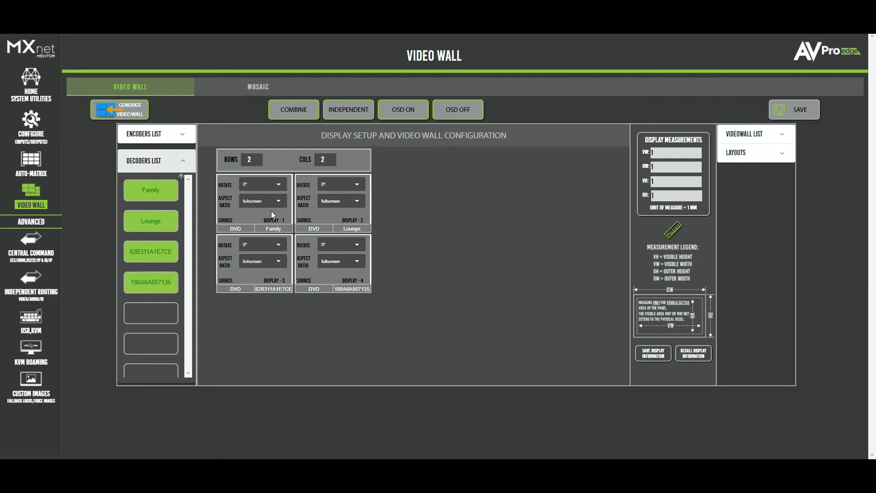
left_click(250, 213)
Set up a mosaic video wall with 2 rows and 2 columns of LG 55VM5B screens.
left_click(257, 87)
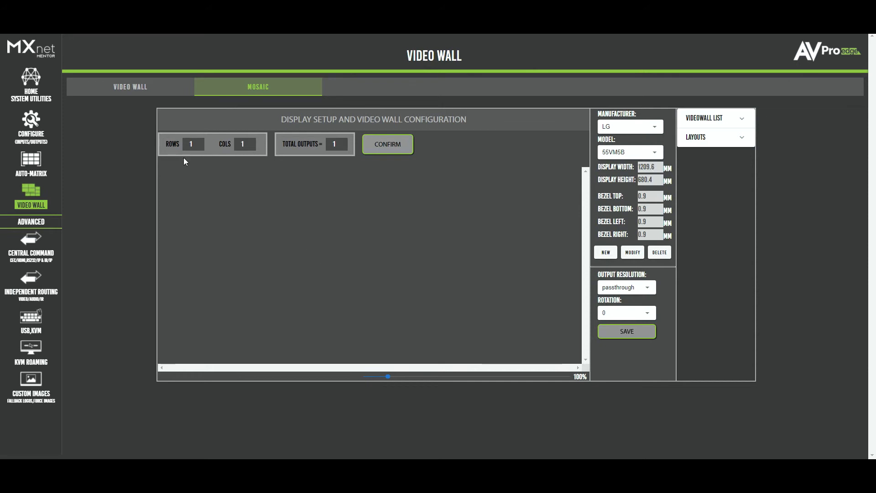
left_click(191, 143)
key("BackSpace")
type("2")
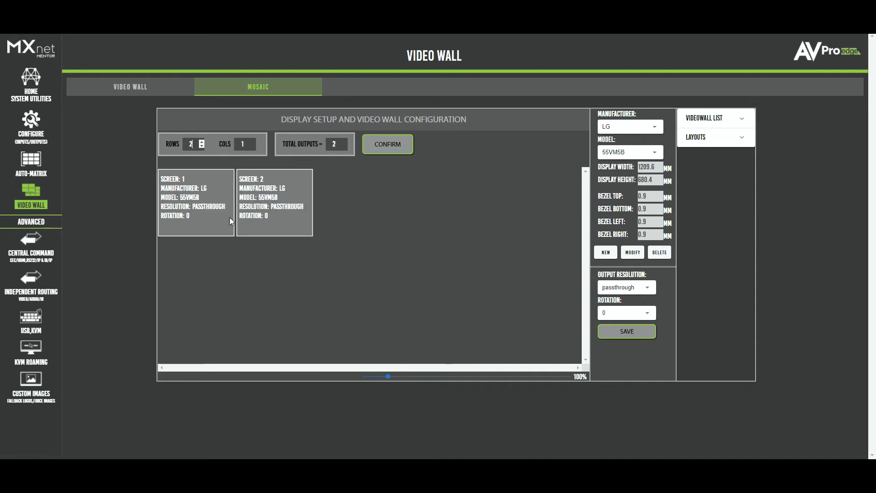
left_click(244, 145)
key("BackSpace")
type("2")
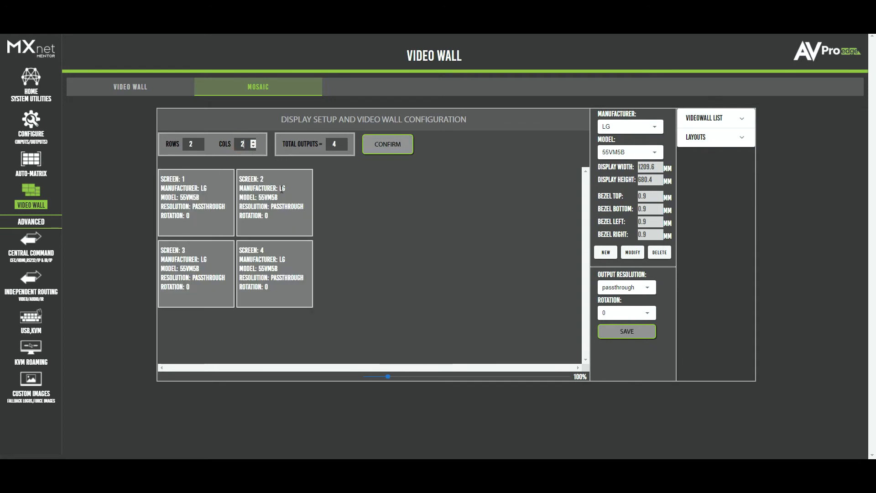
In the mosaic's layout design, spread screens 1 to 4 into an irregular arrangement and sync it to the source image.
left_click(742, 137)
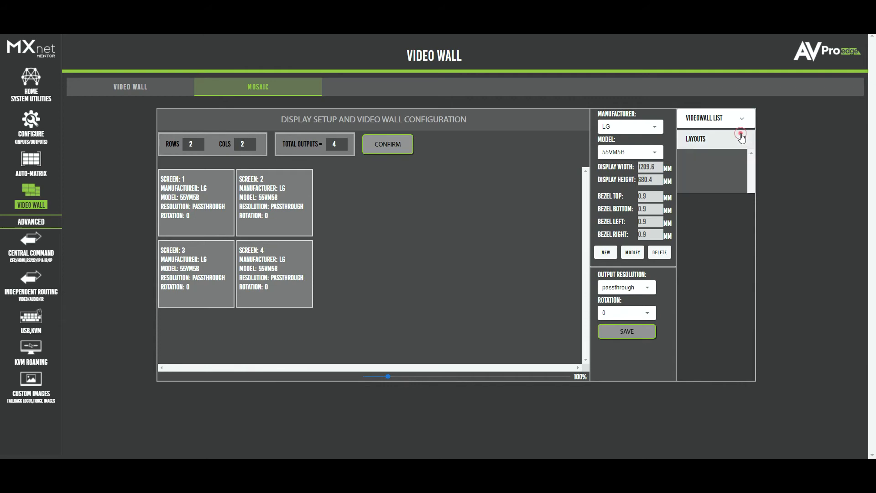
left_click(735, 263)
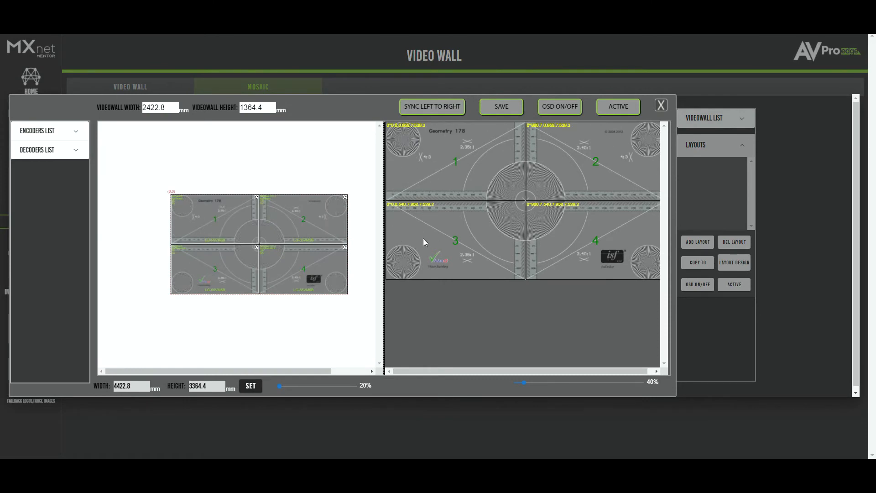
left_click_drag(207, 224, 196, 213)
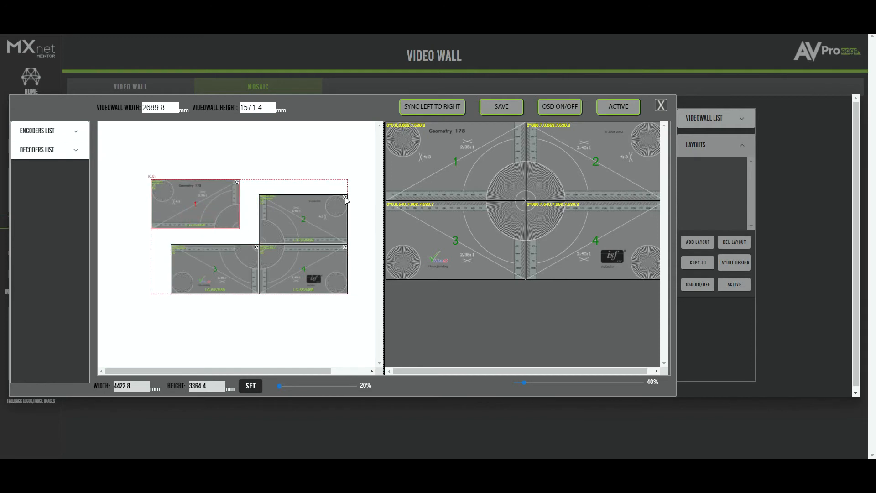
left_click_drag(345, 199, 351, 182)
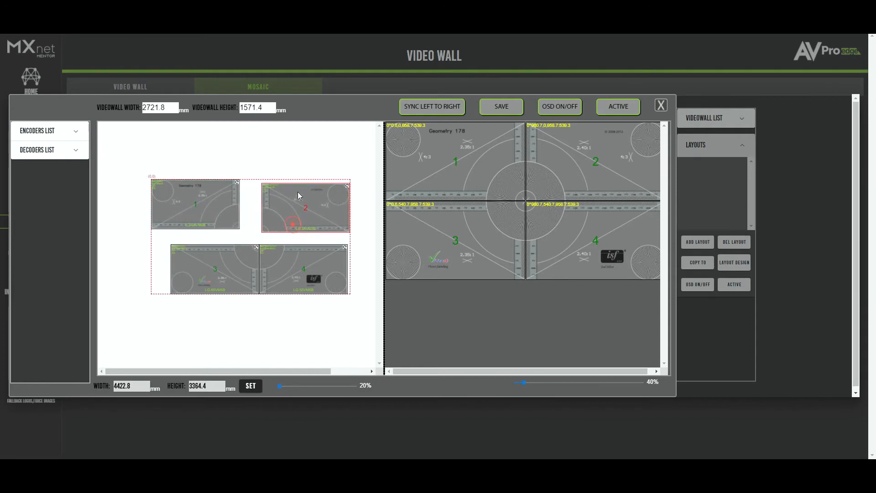
left_click_drag(228, 270, 121, 351)
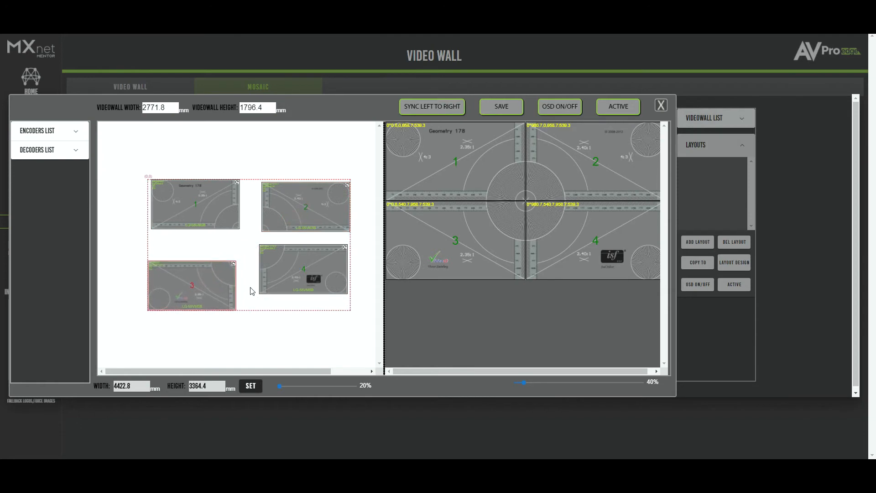
left_click_drag(269, 282, 250, 276)
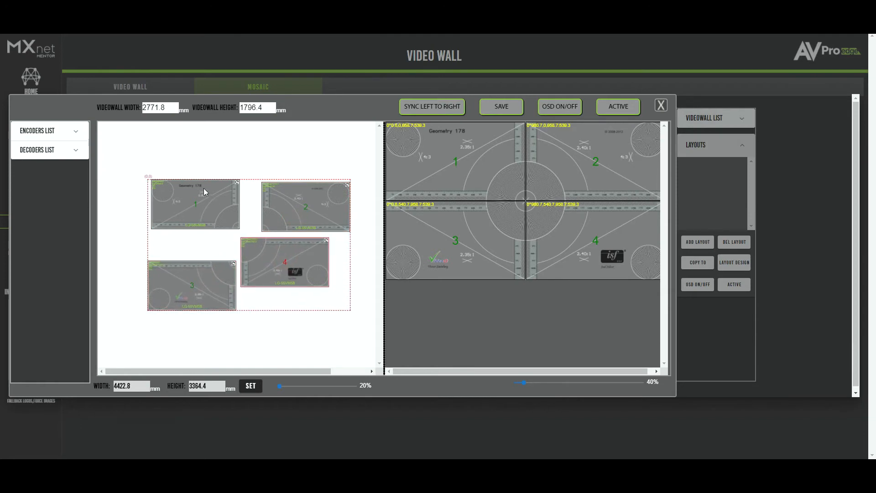
left_click_drag(204, 192, 192, 272)
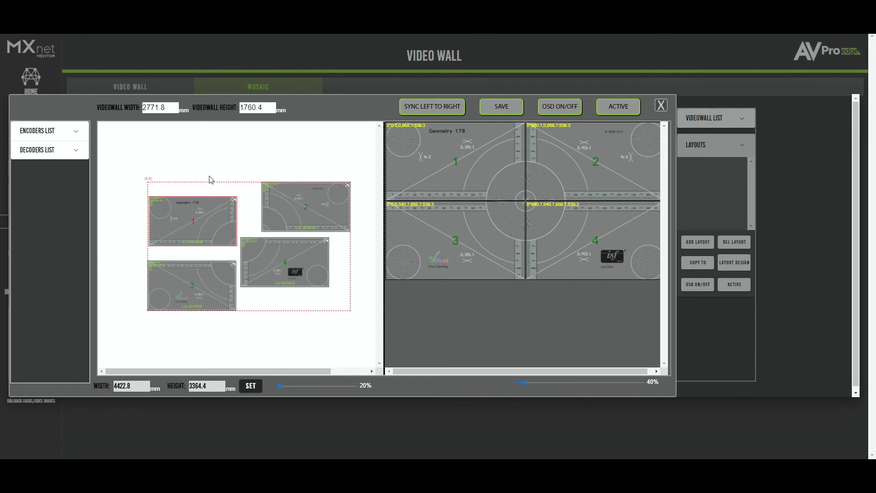
left_click(431, 108)
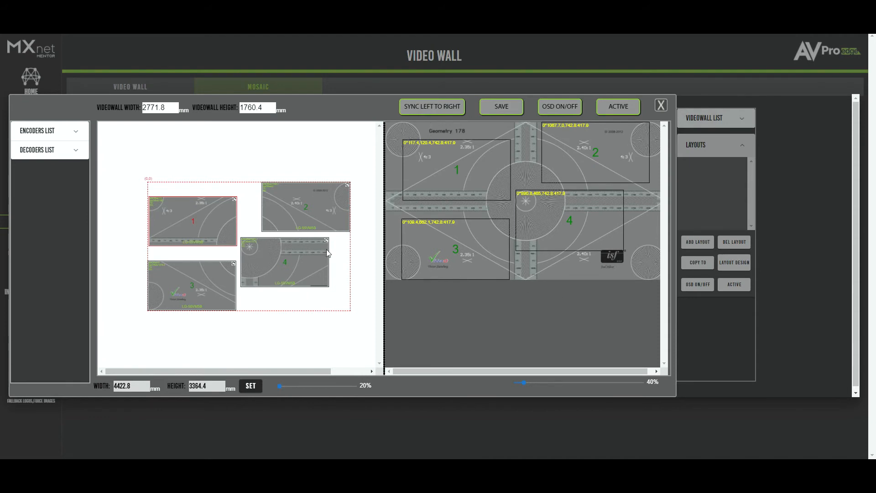
Look at the encoders and decoders available for the mosaic layout, and close the layout design without saving.
left_click(77, 132)
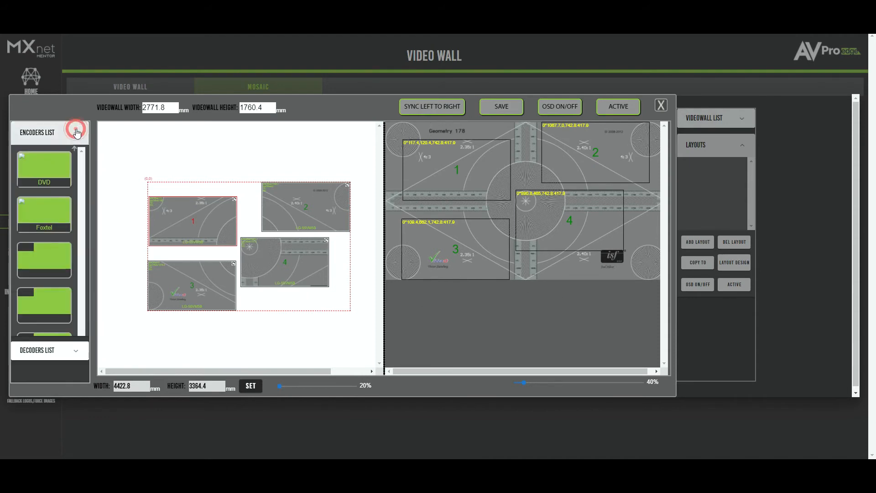
left_click(58, 369)
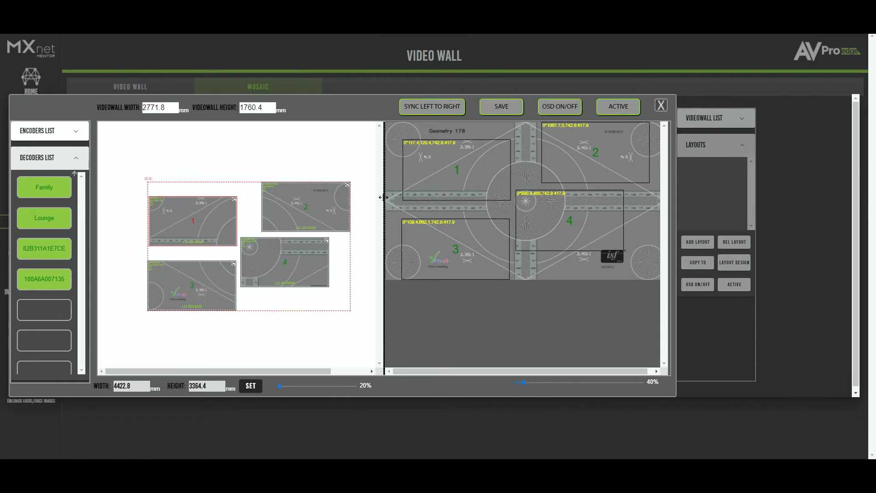
left_click(660, 105)
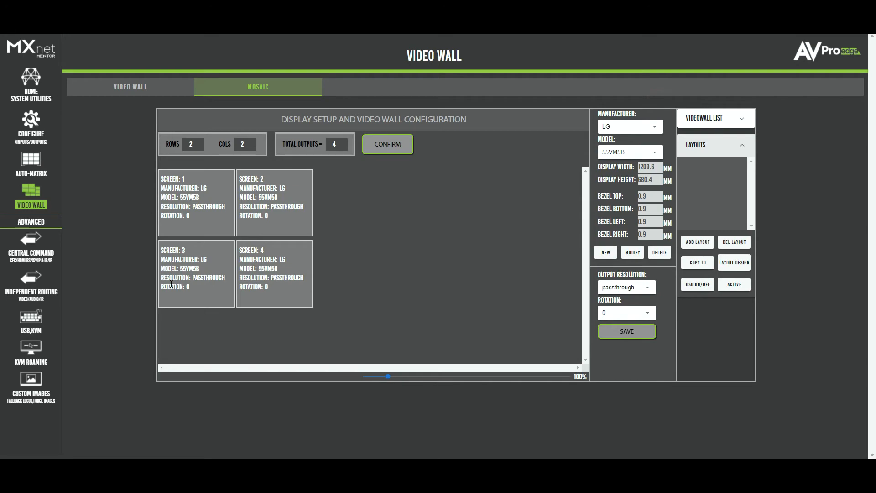
Revisit the standard video wall, mosaic and home system utilities pages, and return to the encoder and decoder configurations.
left_click(133, 89)
left_click(257, 86)
left_click(32, 85)
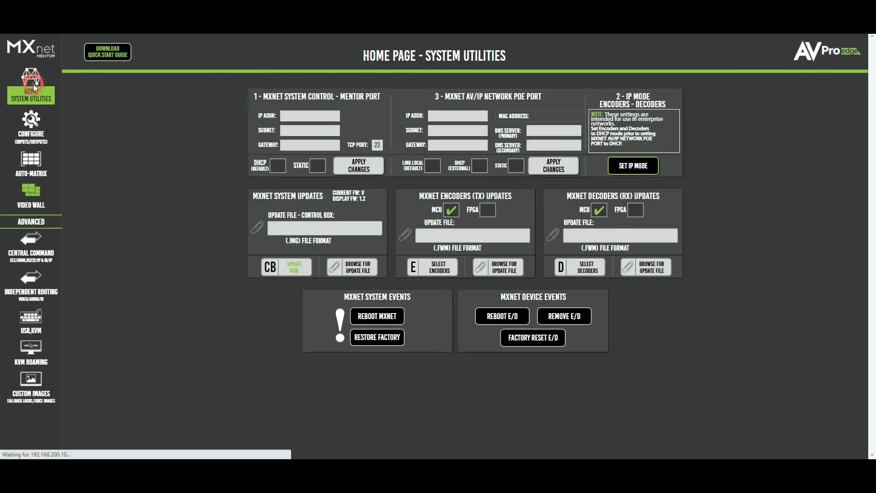
left_click(32, 124)
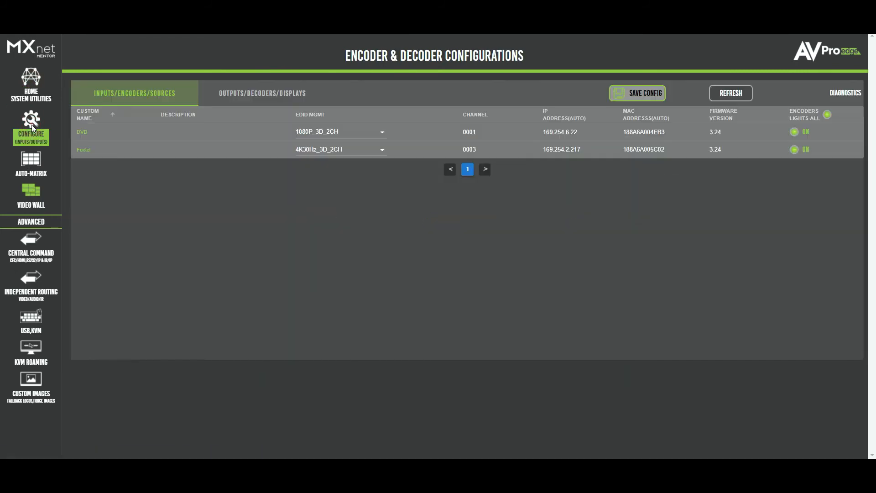
Revisit the auto-matrix and video wall pages, and open the central command setup for CEC, RS-232 and IR control.
left_click(33, 163)
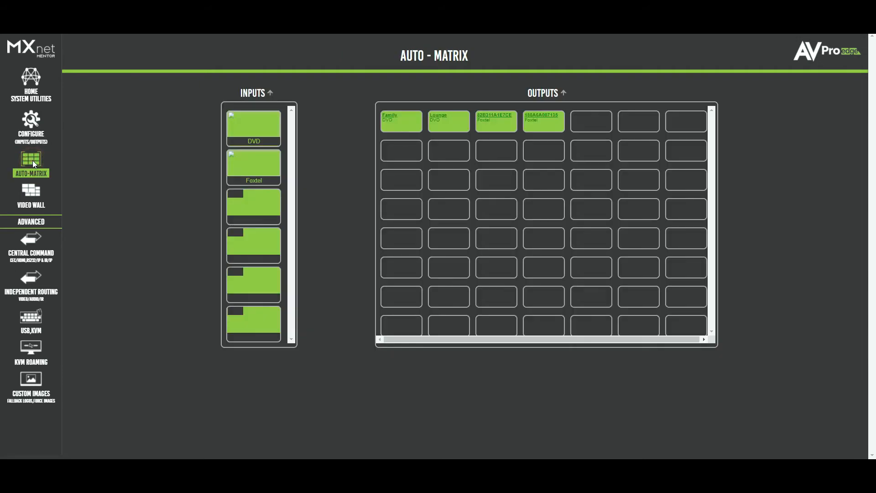
left_click(32, 194)
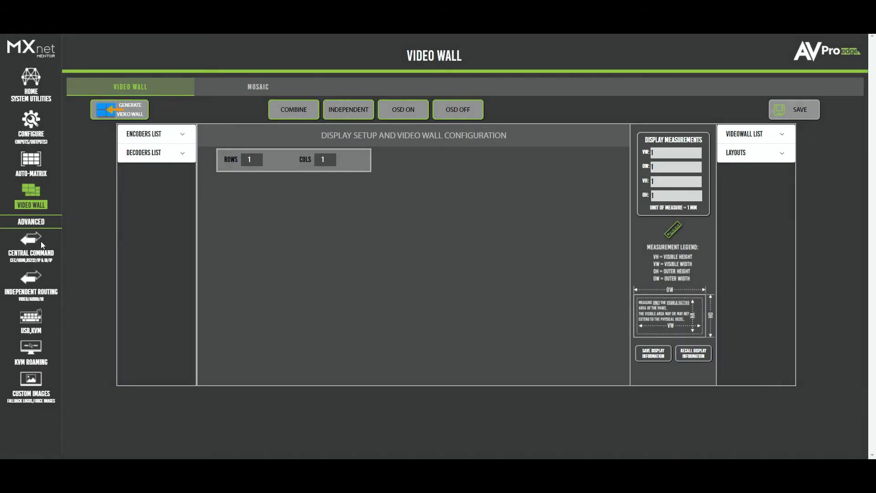
left_click(28, 244)
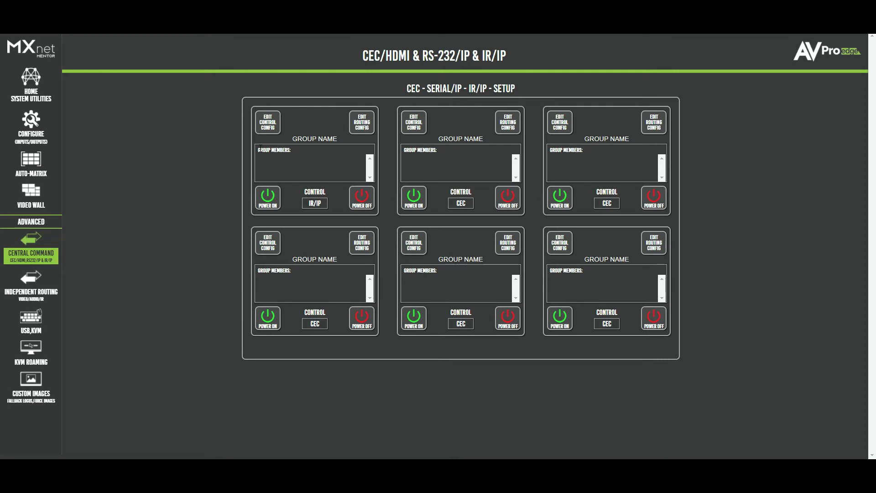
Examine the CEC, RS232/IP and IR/IP control options of the first group, and save and close with IR/IP selected.
left_click(270, 122)
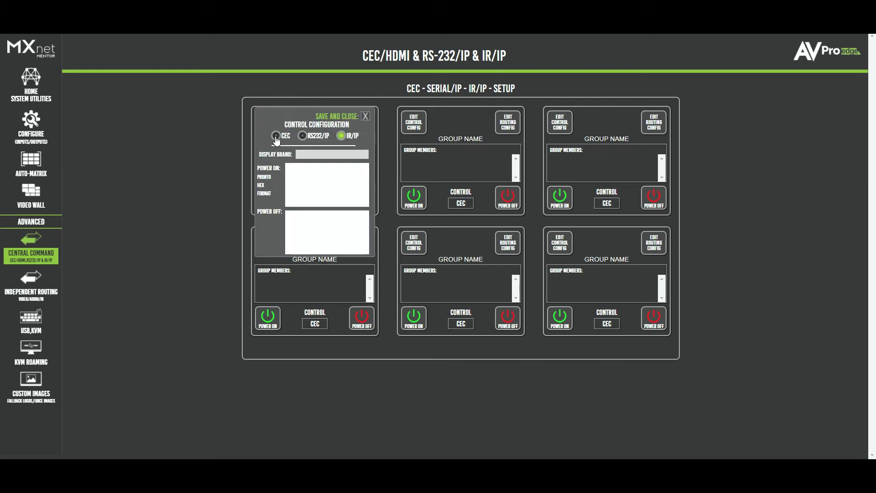
left_click(276, 136)
left_click(302, 136)
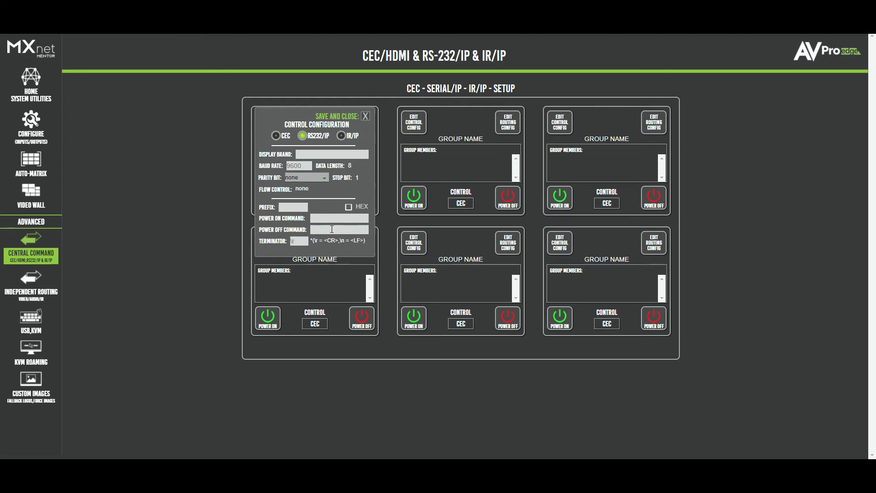
left_click(348, 207)
left_click(349, 207)
left_click(342, 136)
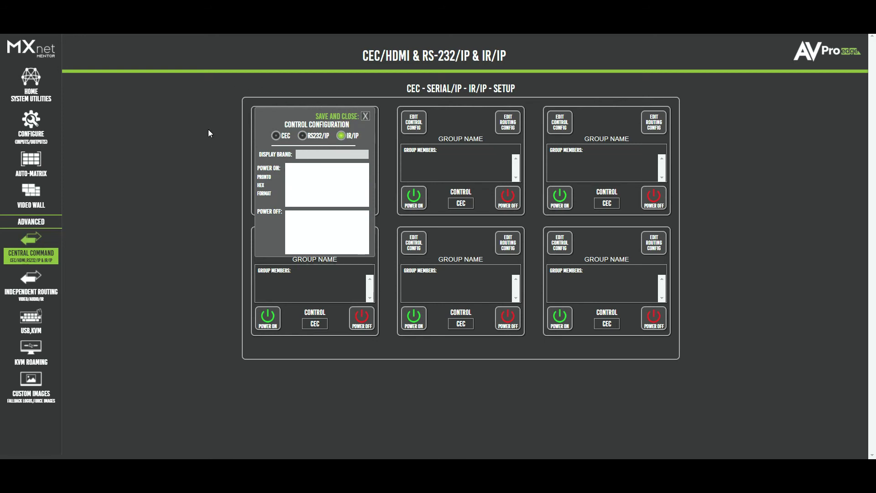
left_click(366, 116)
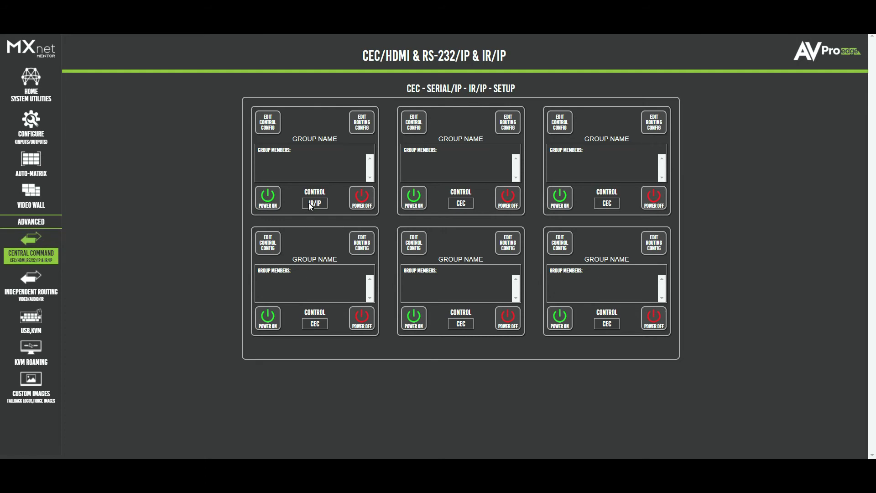
In the independent video routing, send the DVD source's video to the fourth output.
left_click(30, 281)
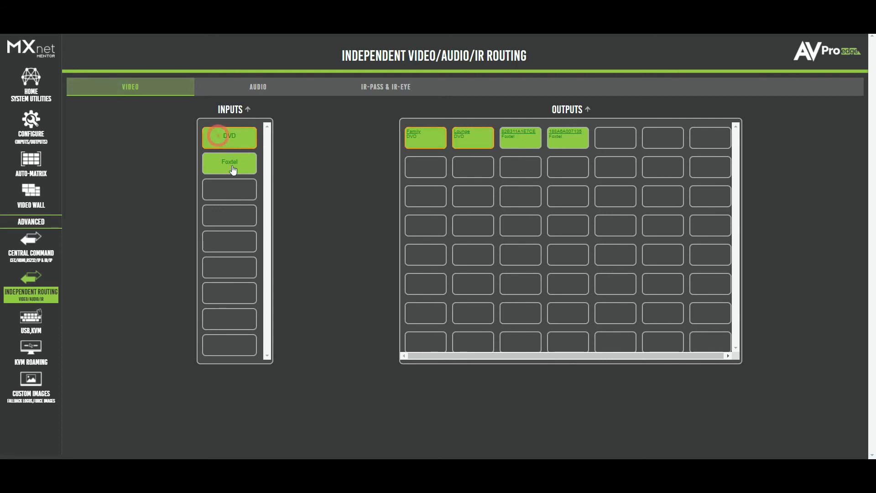
left_click(230, 138)
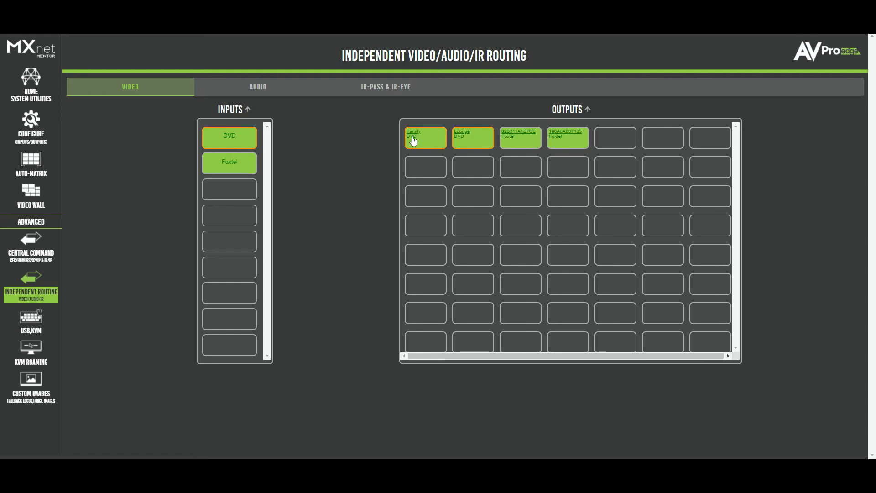
left_click(237, 169)
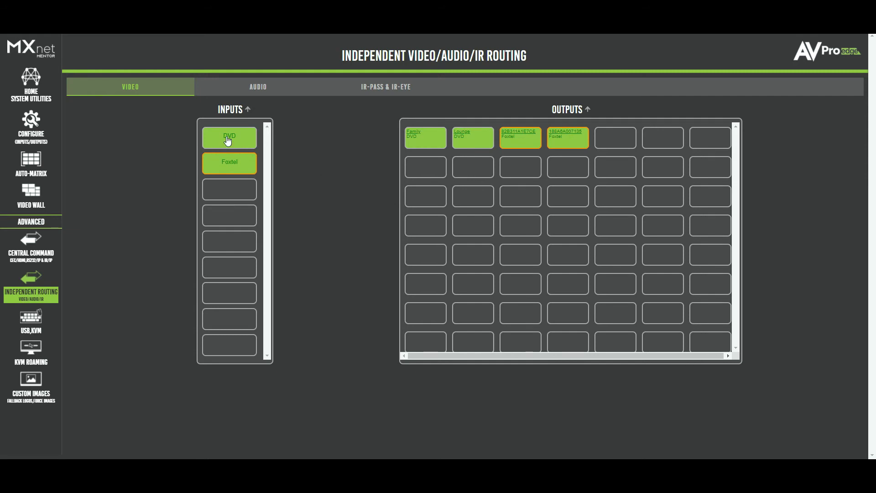
left_click(228, 137)
left_click(563, 136)
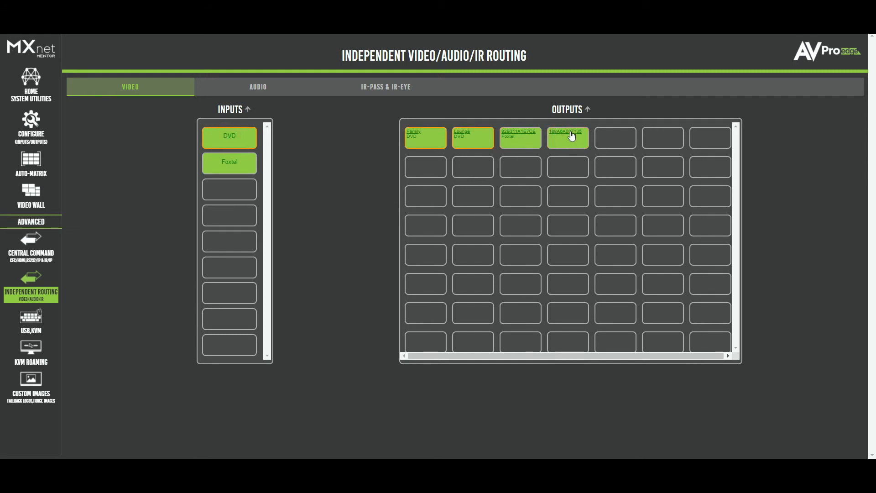
left_click(564, 139)
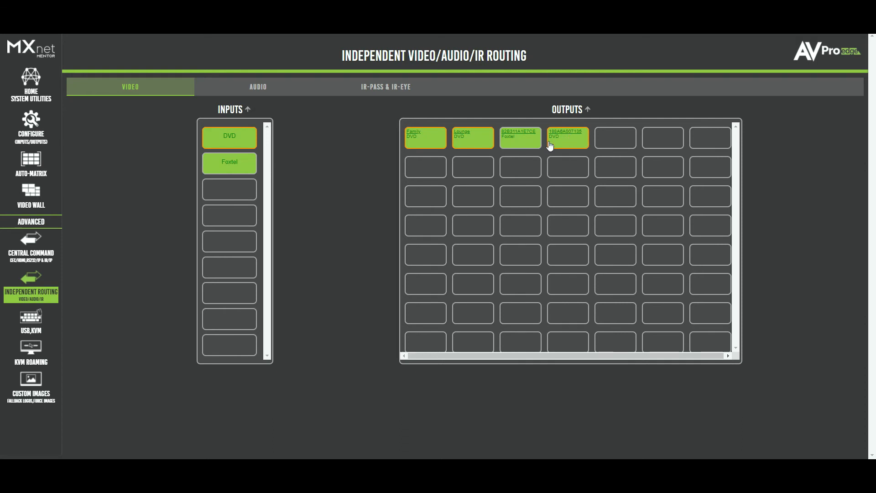
In the independent audio routing, send the DVD source's audio to the third output.
left_click(259, 87)
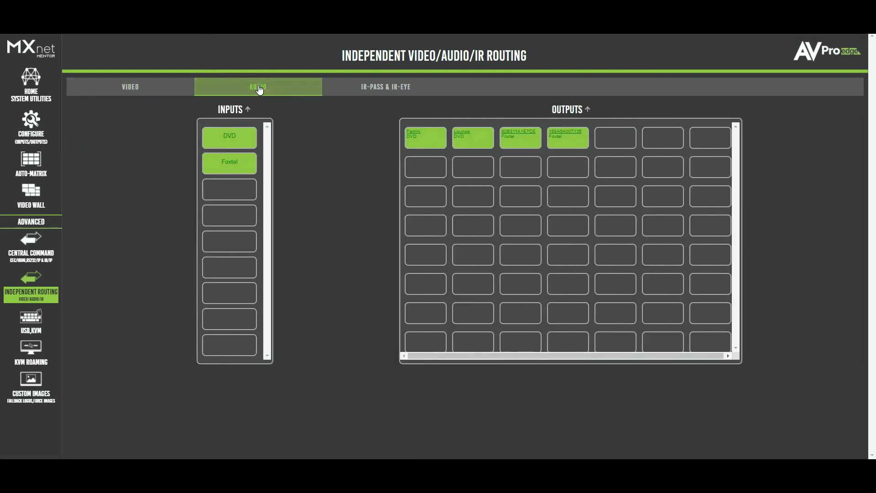
left_click(227, 139)
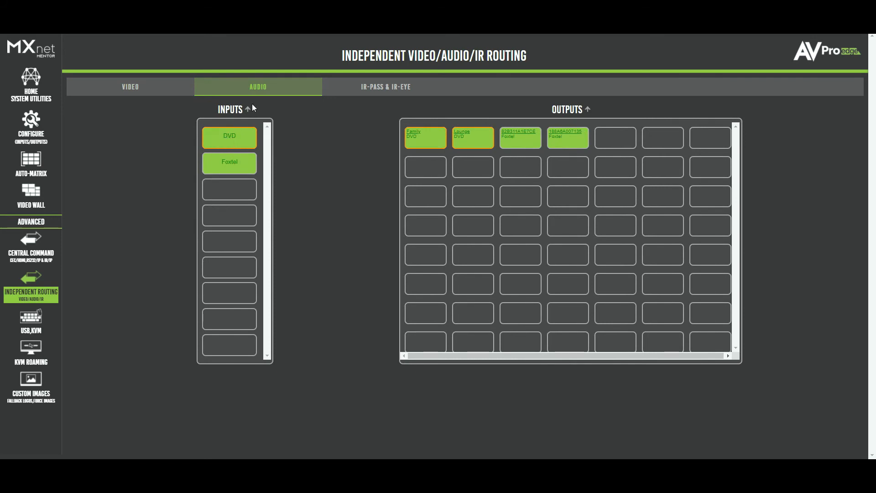
left_click(523, 139)
left_click(524, 141)
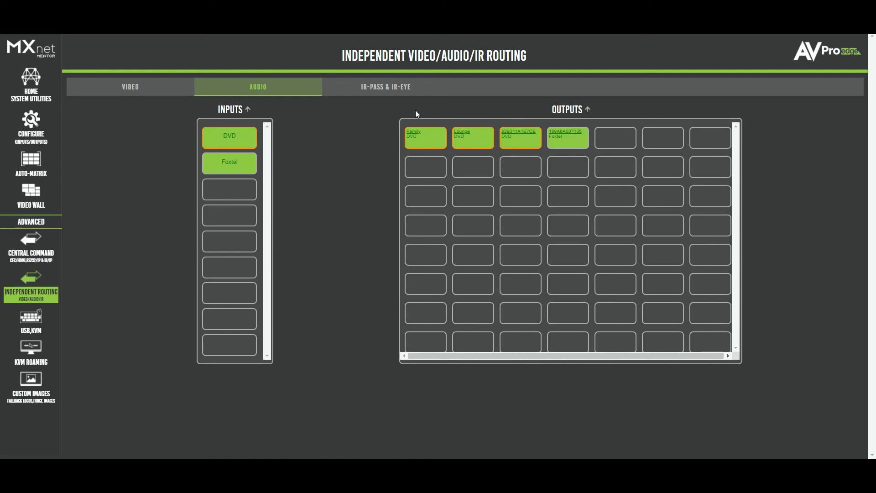
Look at the IR routing, compare the video and audio routes of the sources, and check the outputs in the auto-matrix.
left_click(384, 87)
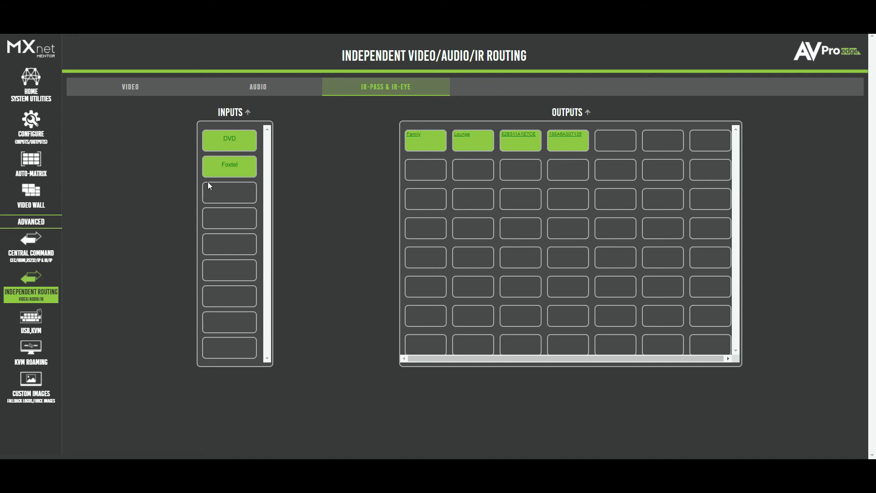
left_click(257, 94)
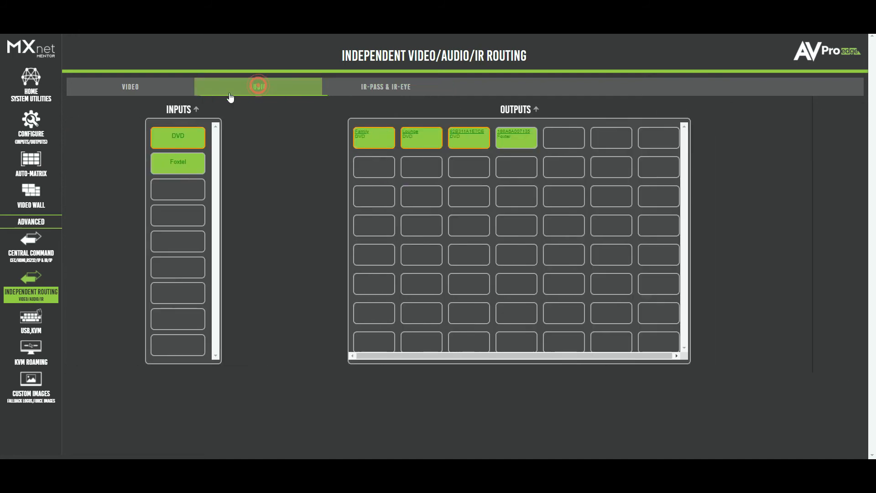
left_click(124, 87)
left_click(226, 165)
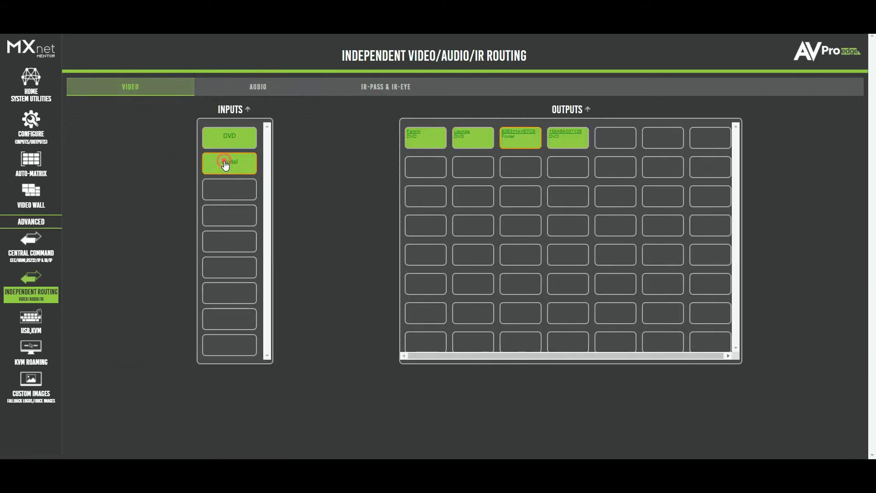
left_click(230, 137)
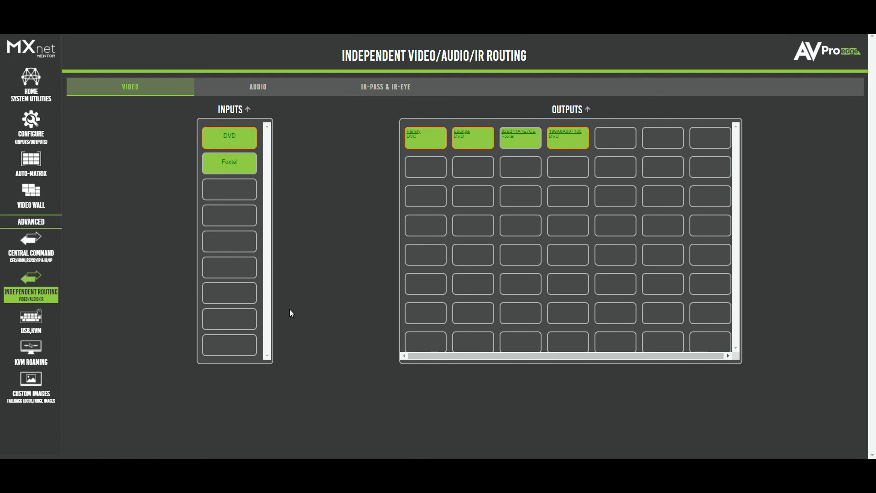
left_click(257, 96)
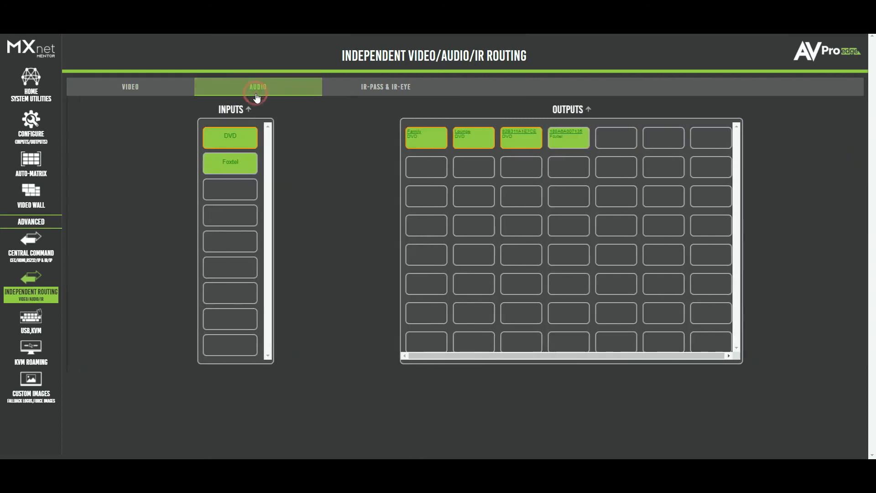
left_click(125, 89)
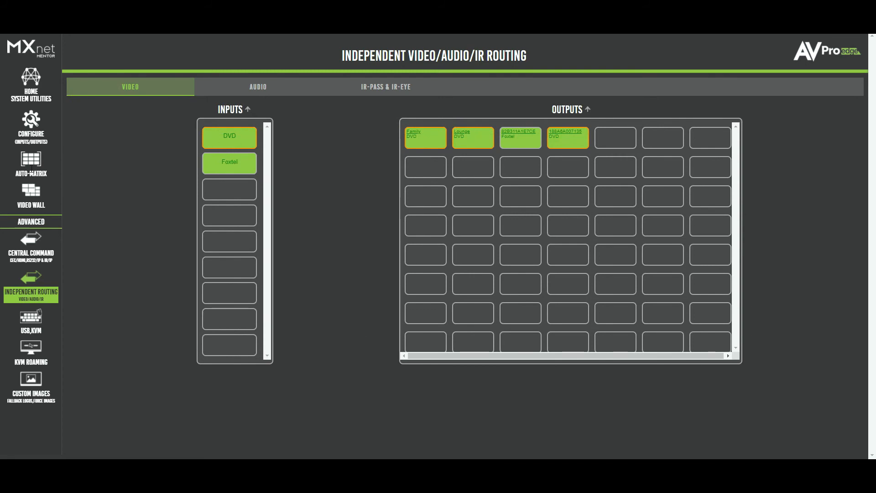
left_click(30, 163)
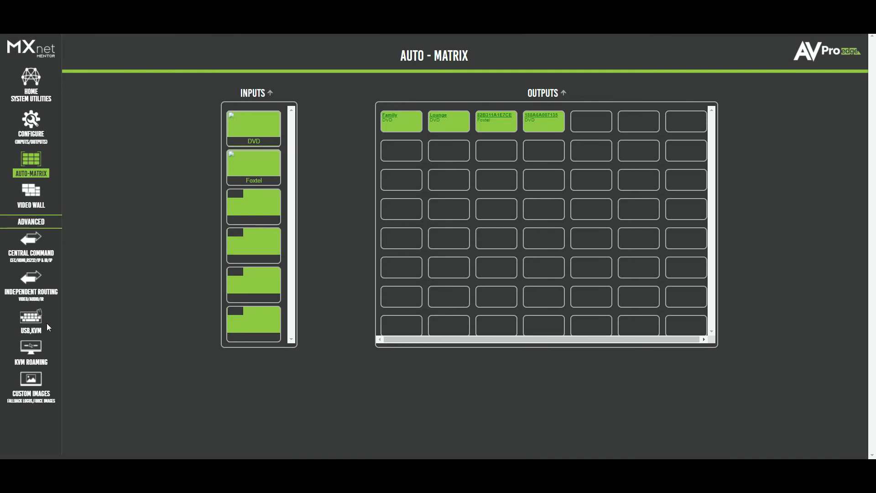
Look at the USB/KVM routing setup and at the host encoders and input decoders available for KVM roaming.
left_click(30, 318)
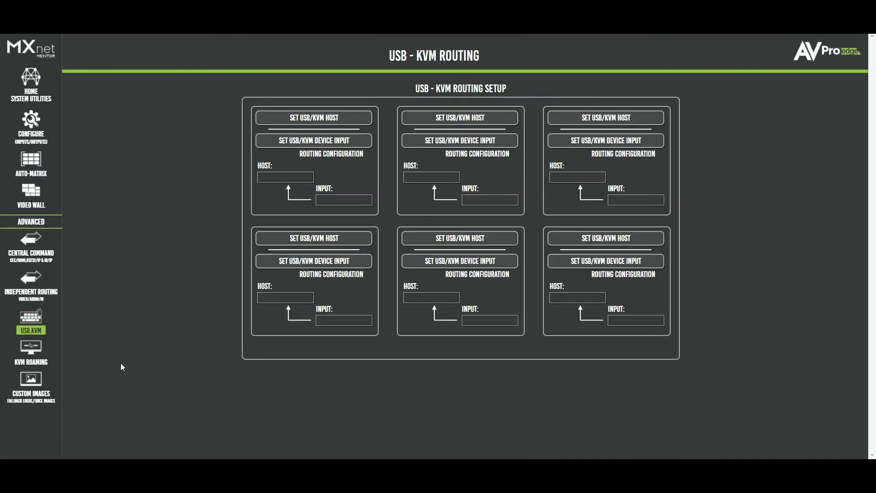
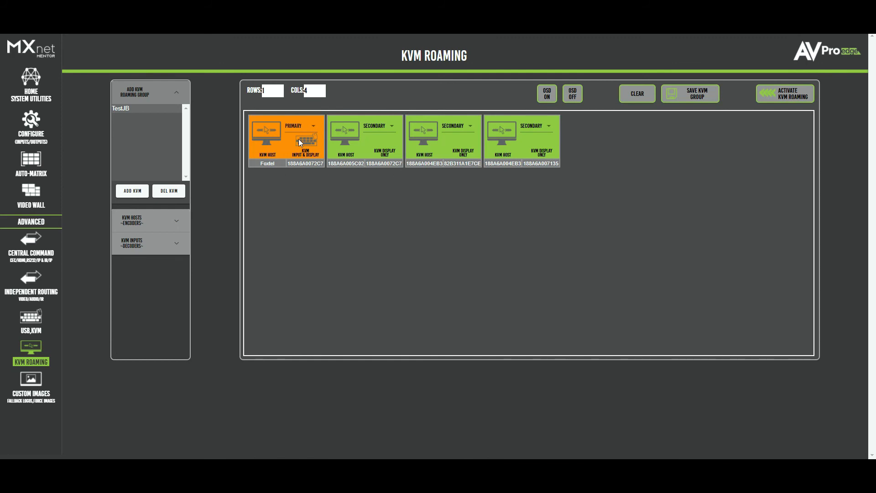
left_click(143, 223)
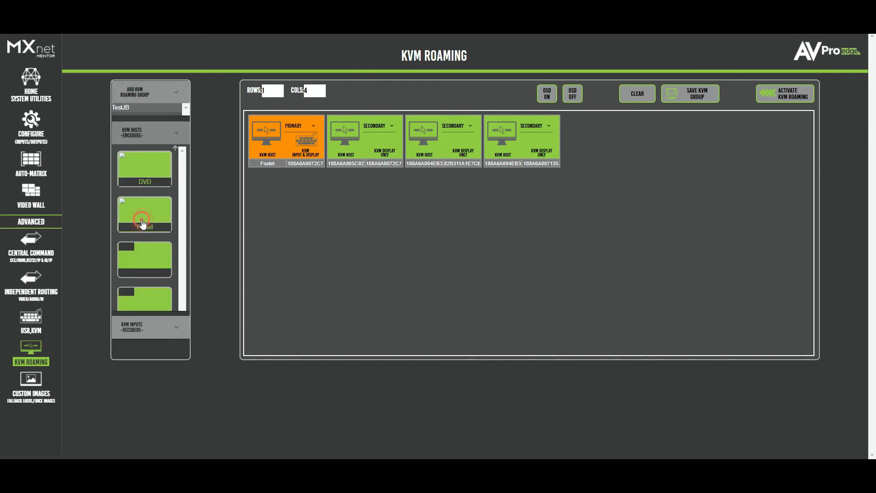
left_click(143, 342)
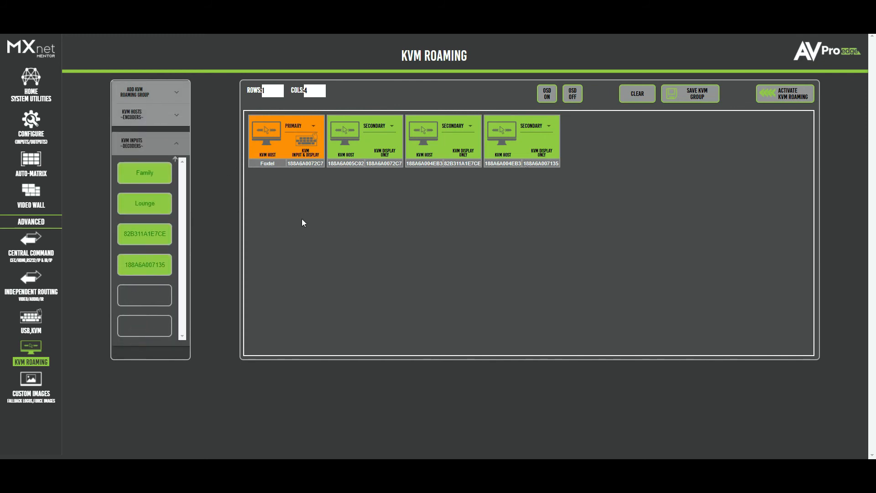
Make the second screen in the KVM roaming layout the primary one.
left_click(313, 128)
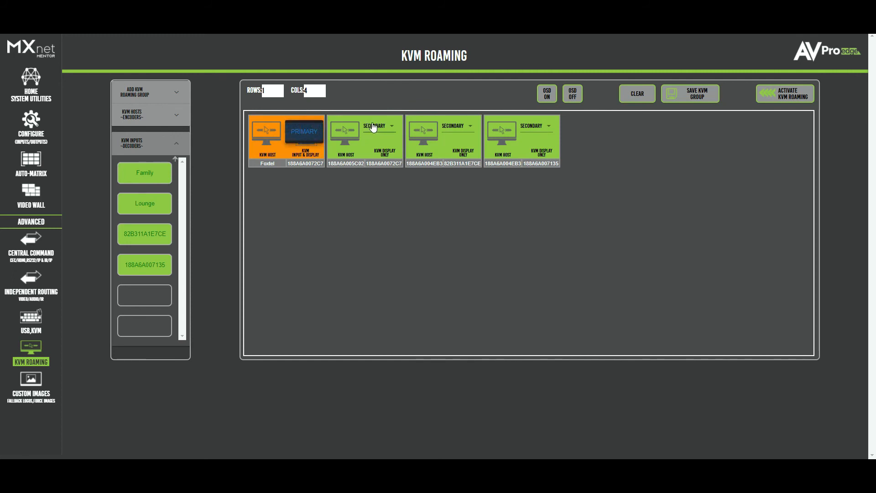
left_click(394, 127)
left_click(387, 136)
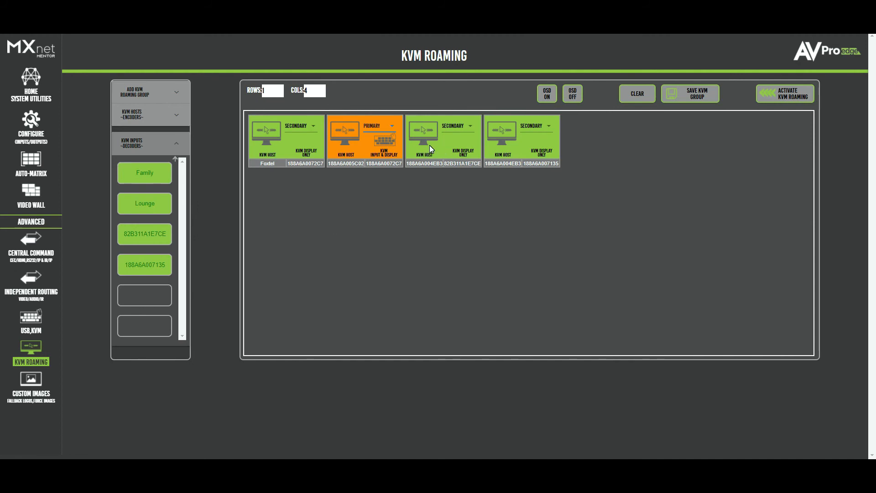
Look at the fallback logo and force image settings for the decoders' custom images.
left_click(30, 382)
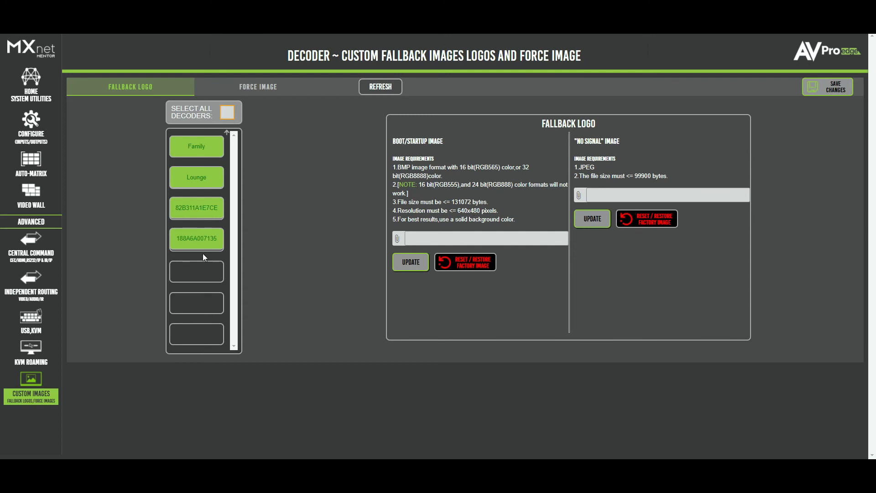
left_click(251, 88)
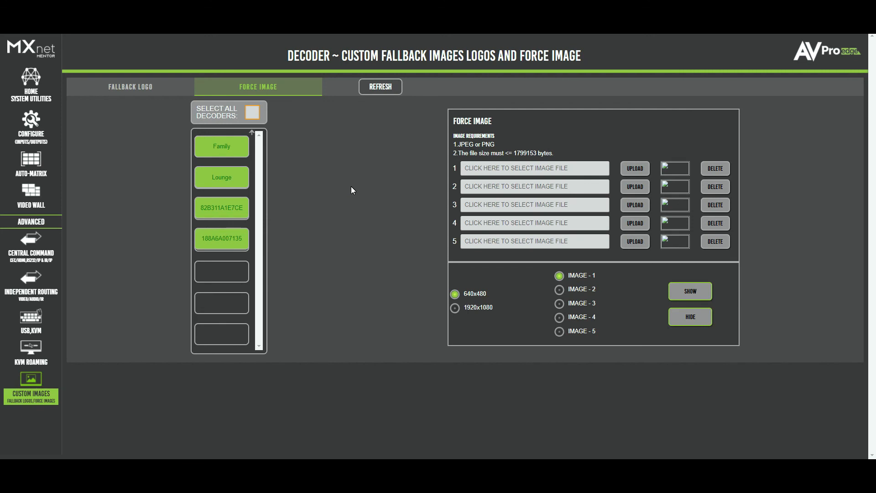
Revisit the system utilities, encoder and decoder configurations, auto-matrix, video wall and central command pages.
left_click(29, 81)
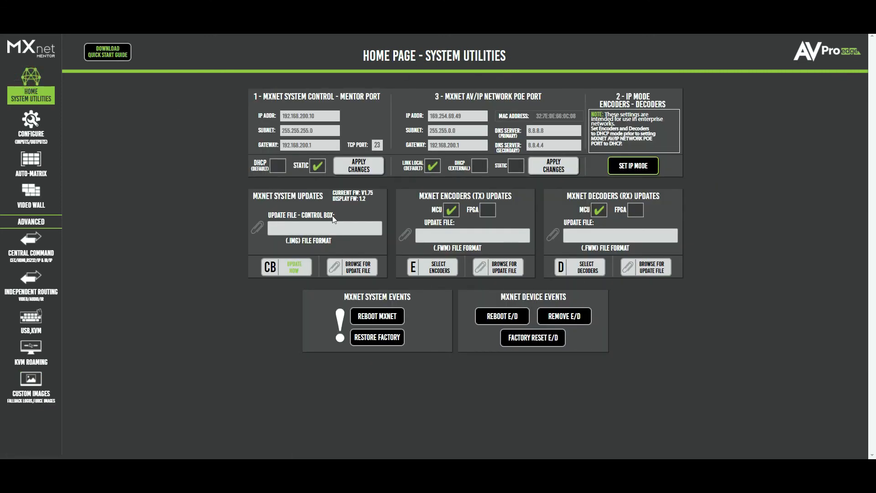
left_click(30, 123)
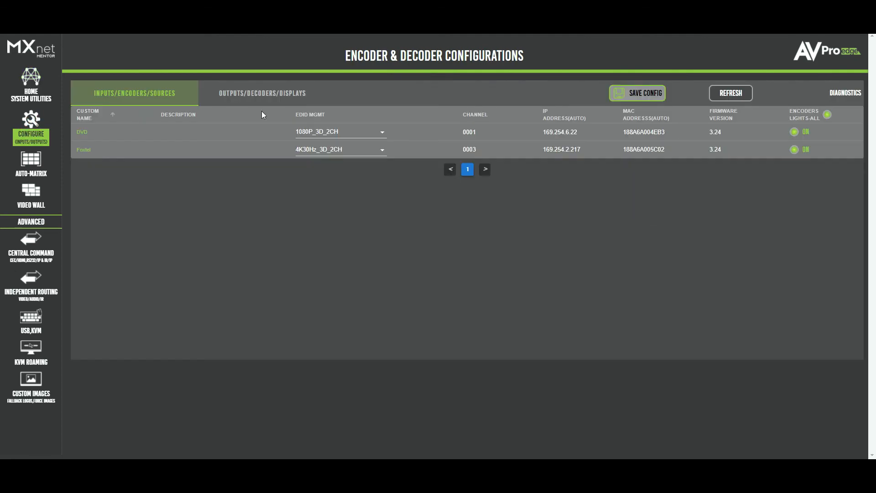
left_click(246, 99)
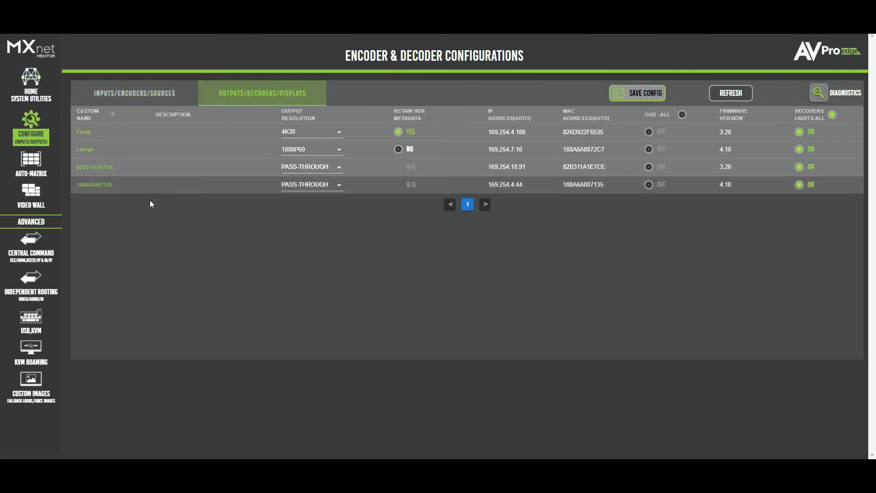
left_click(30, 162)
left_click(31, 196)
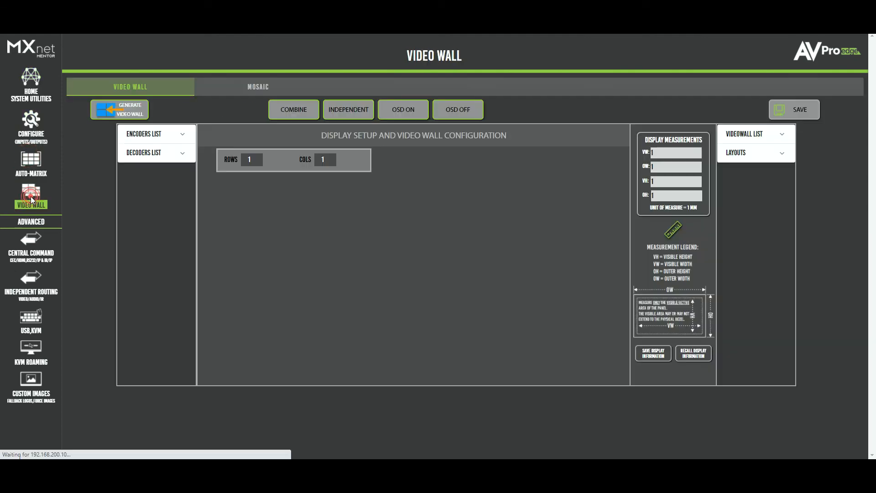
left_click(35, 252)
Review the independent video, audio and IR routing, ending on the audio routes.
left_click(33, 294)
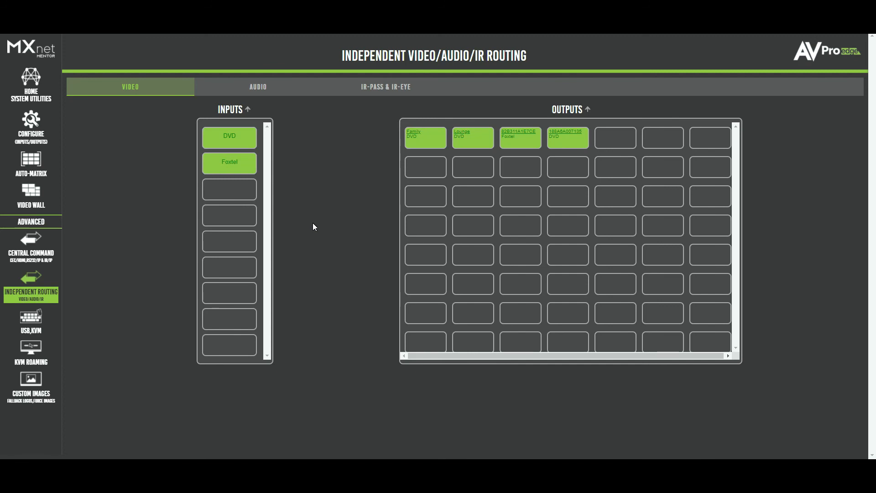
left_click(256, 90)
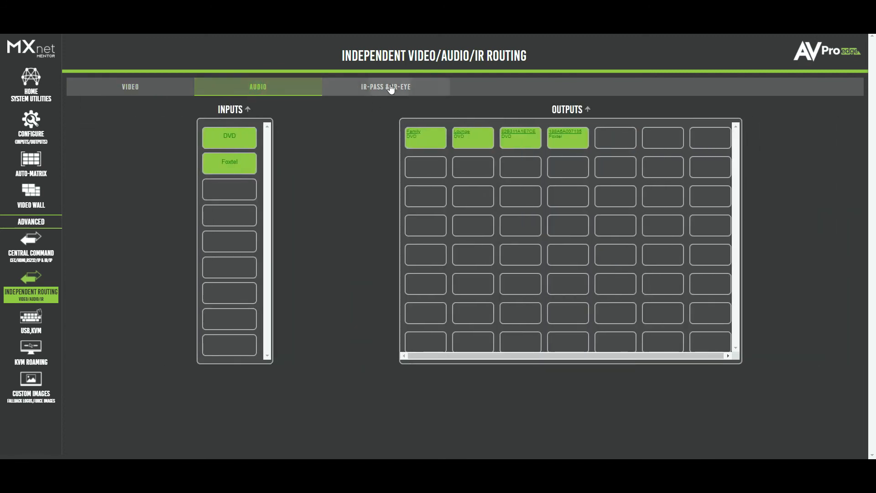
left_click(372, 87)
left_click(132, 89)
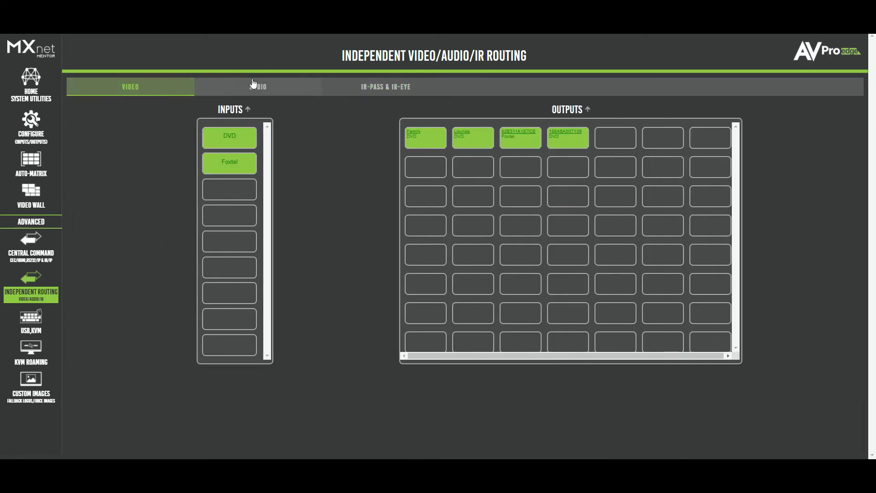
left_click(254, 86)
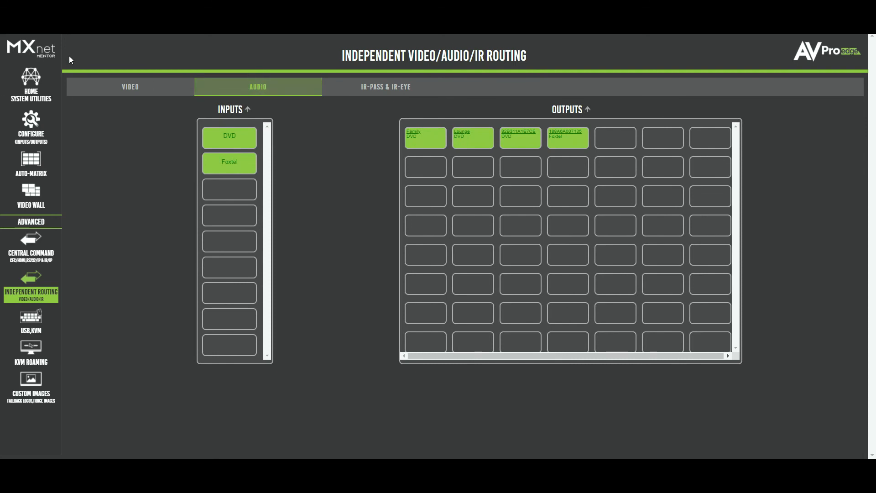